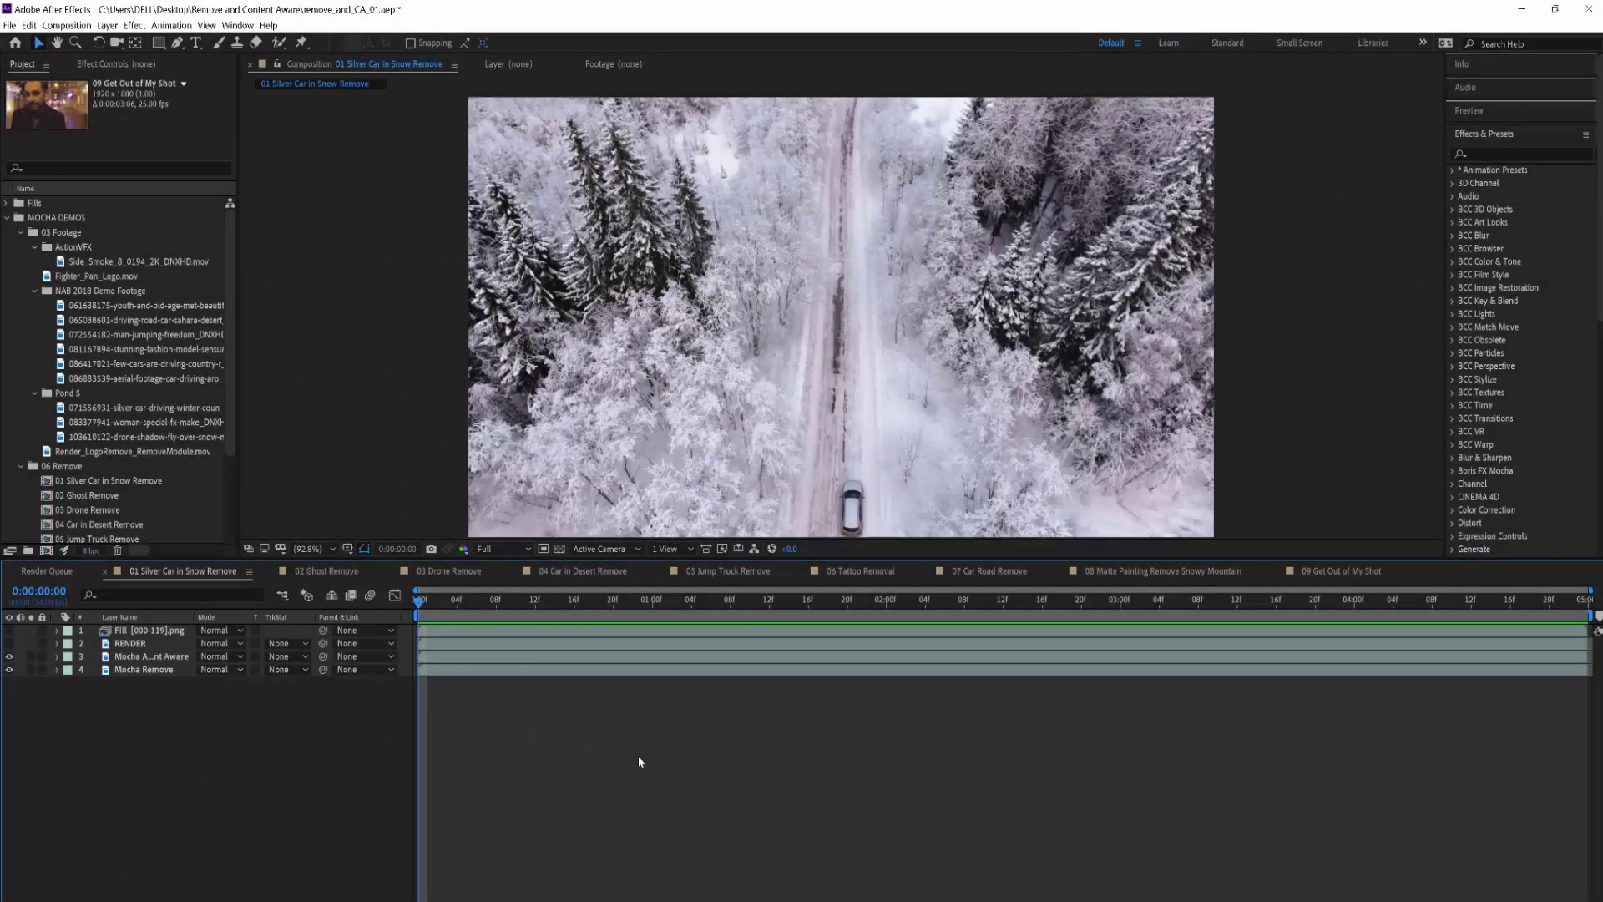
Preview the Silver Car in Snow shot, toggling the Fill layer to compare the removal.
{"action": "key", "text": "space"}
{"action": "key", "text": "space"}
{"action": "key", "text": "space"}
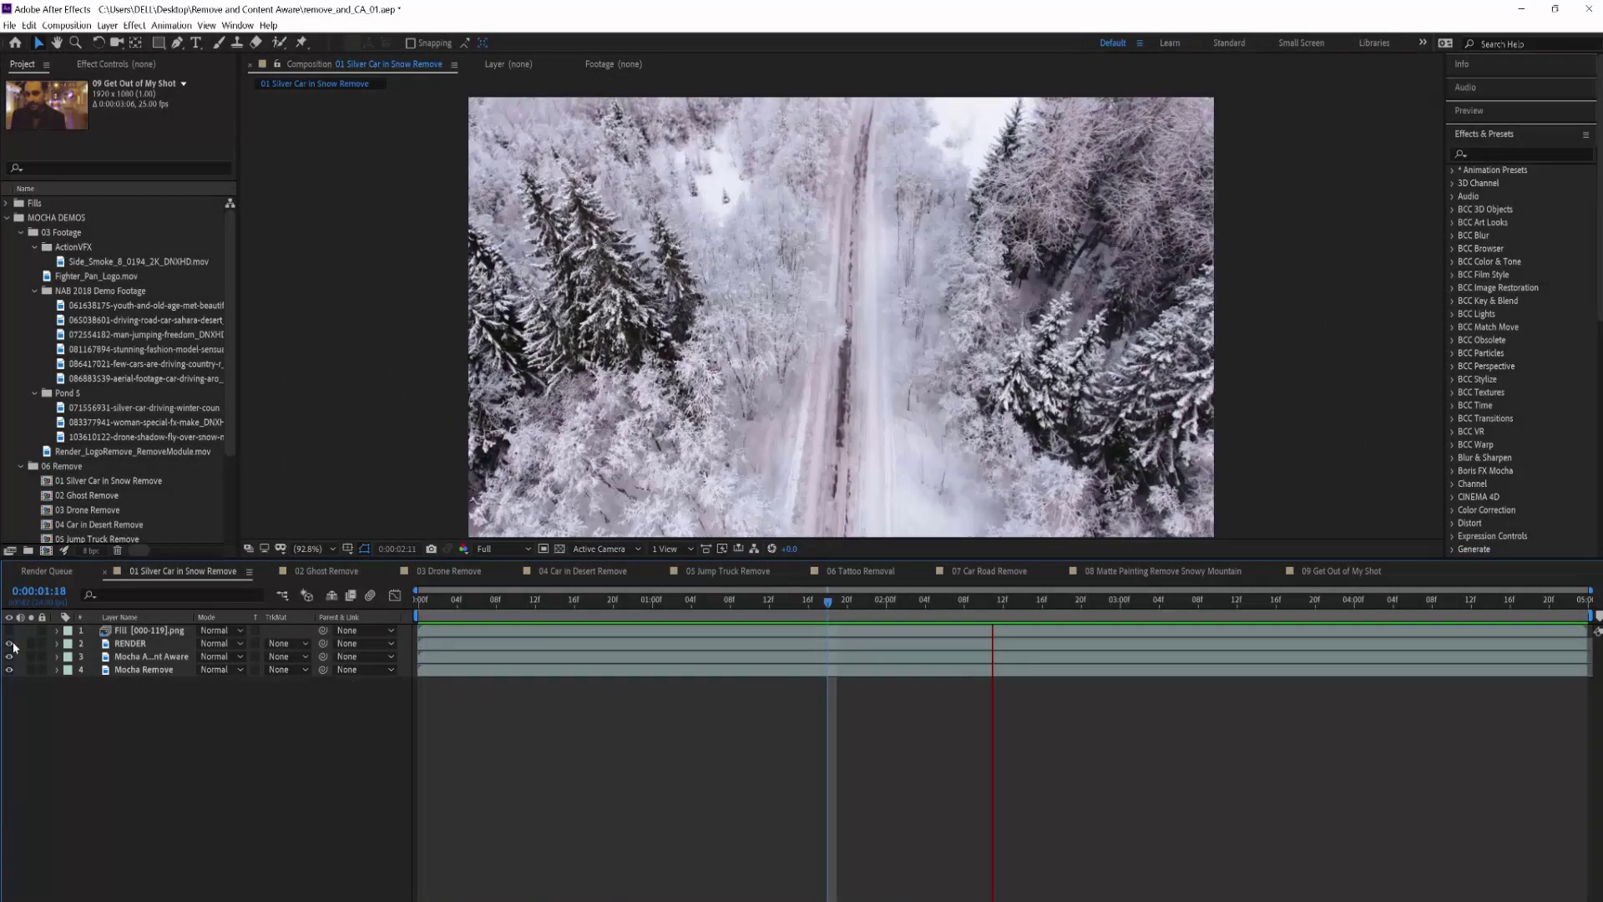
{"action": "key", "text": "space"}
{"action": "left_click", "coordinate": [9, 630]}
{"action": "key", "text": "space"}
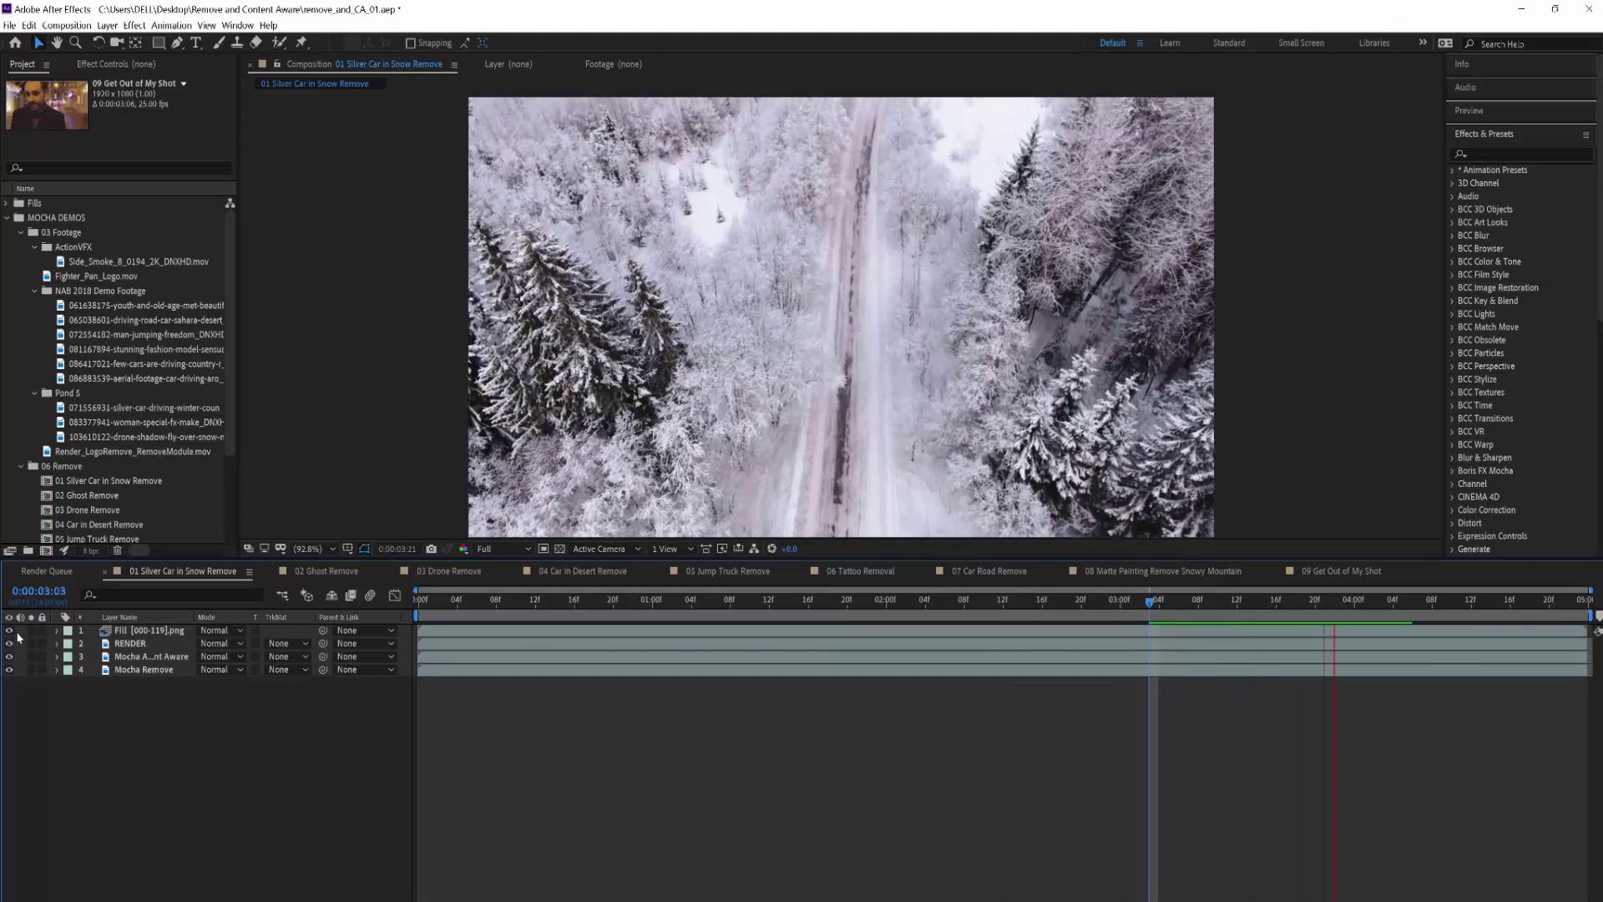
In 03 Drone Remove, toggle the Mocha Pro effect off and on to compare the drone shadow.
{"action": "left_click", "coordinate": [411, 572]}
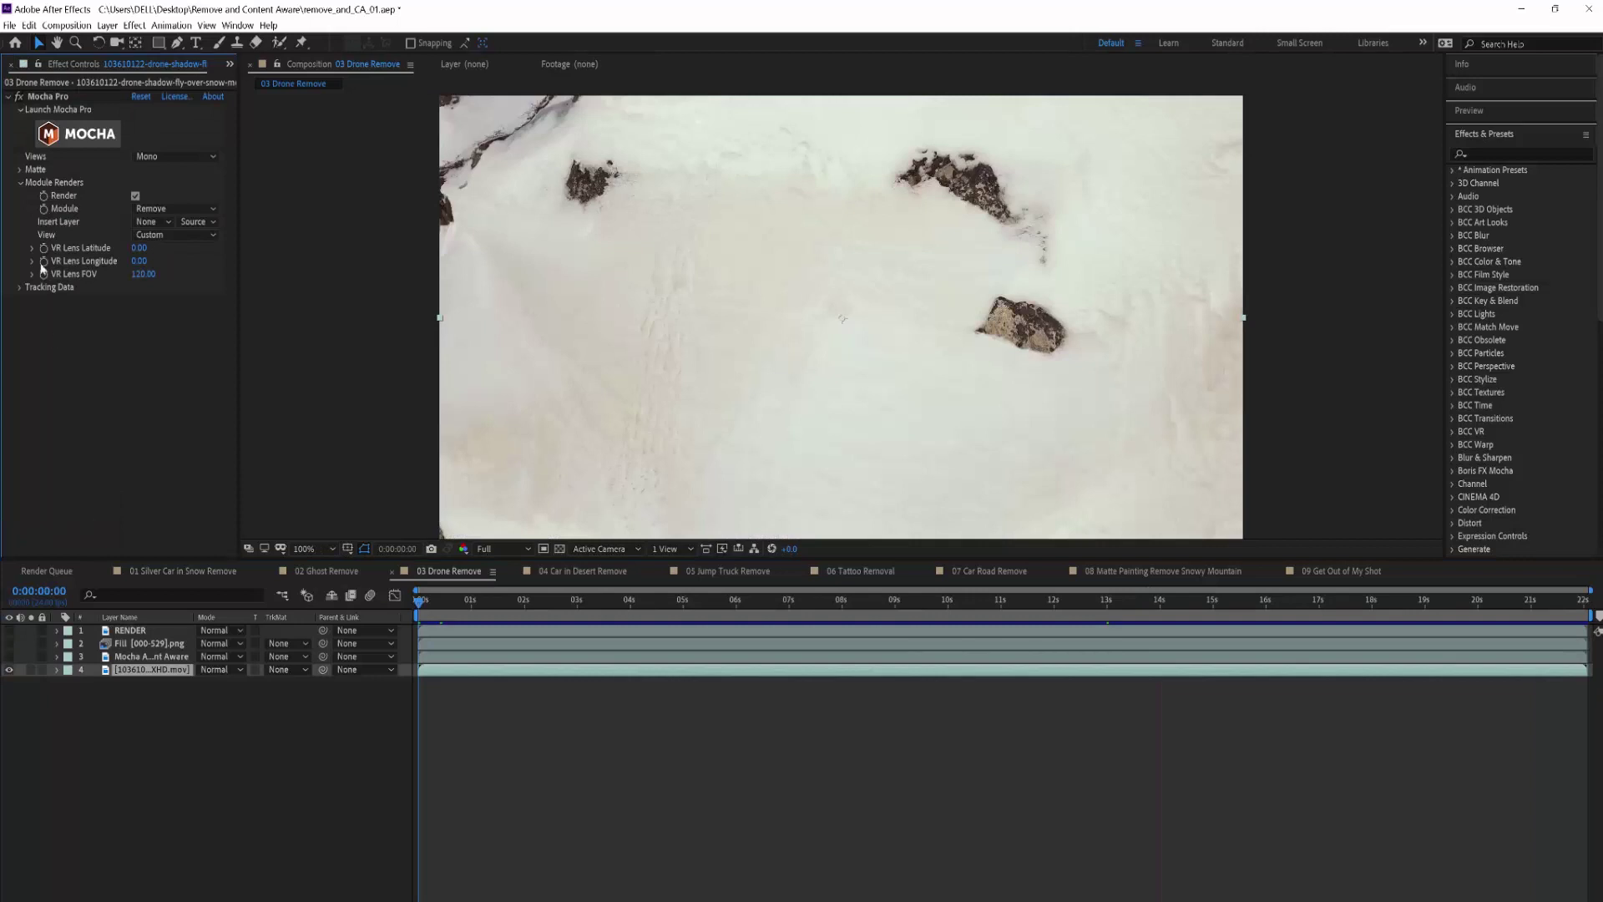
{"action": "left_click", "coordinate": [18, 96]}
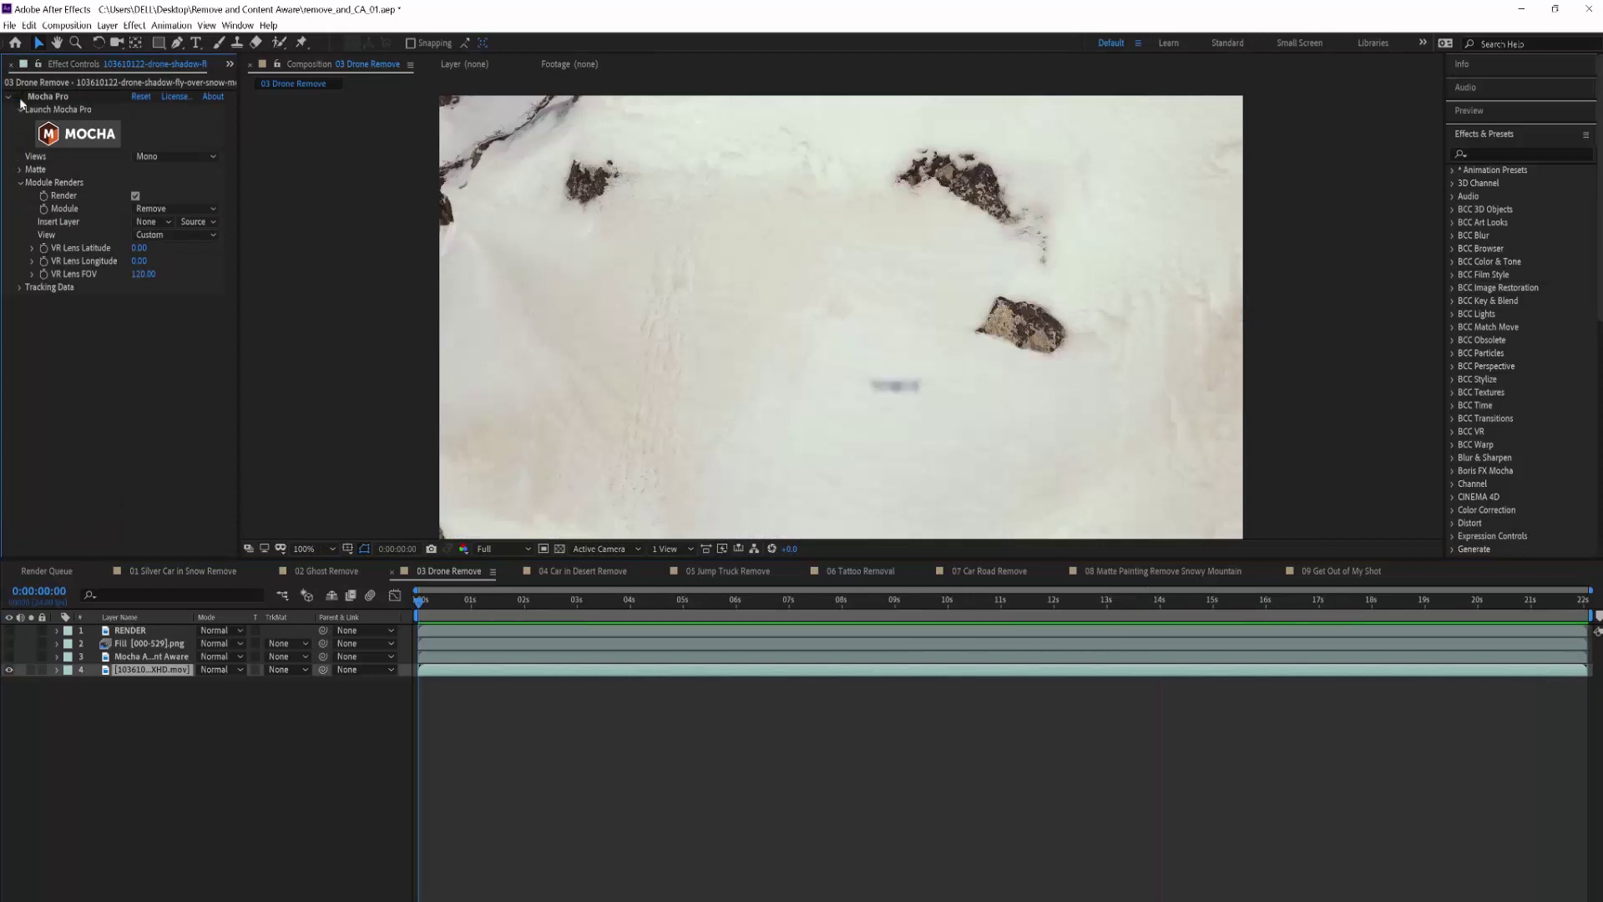
{"action": "key", "text": "space"}
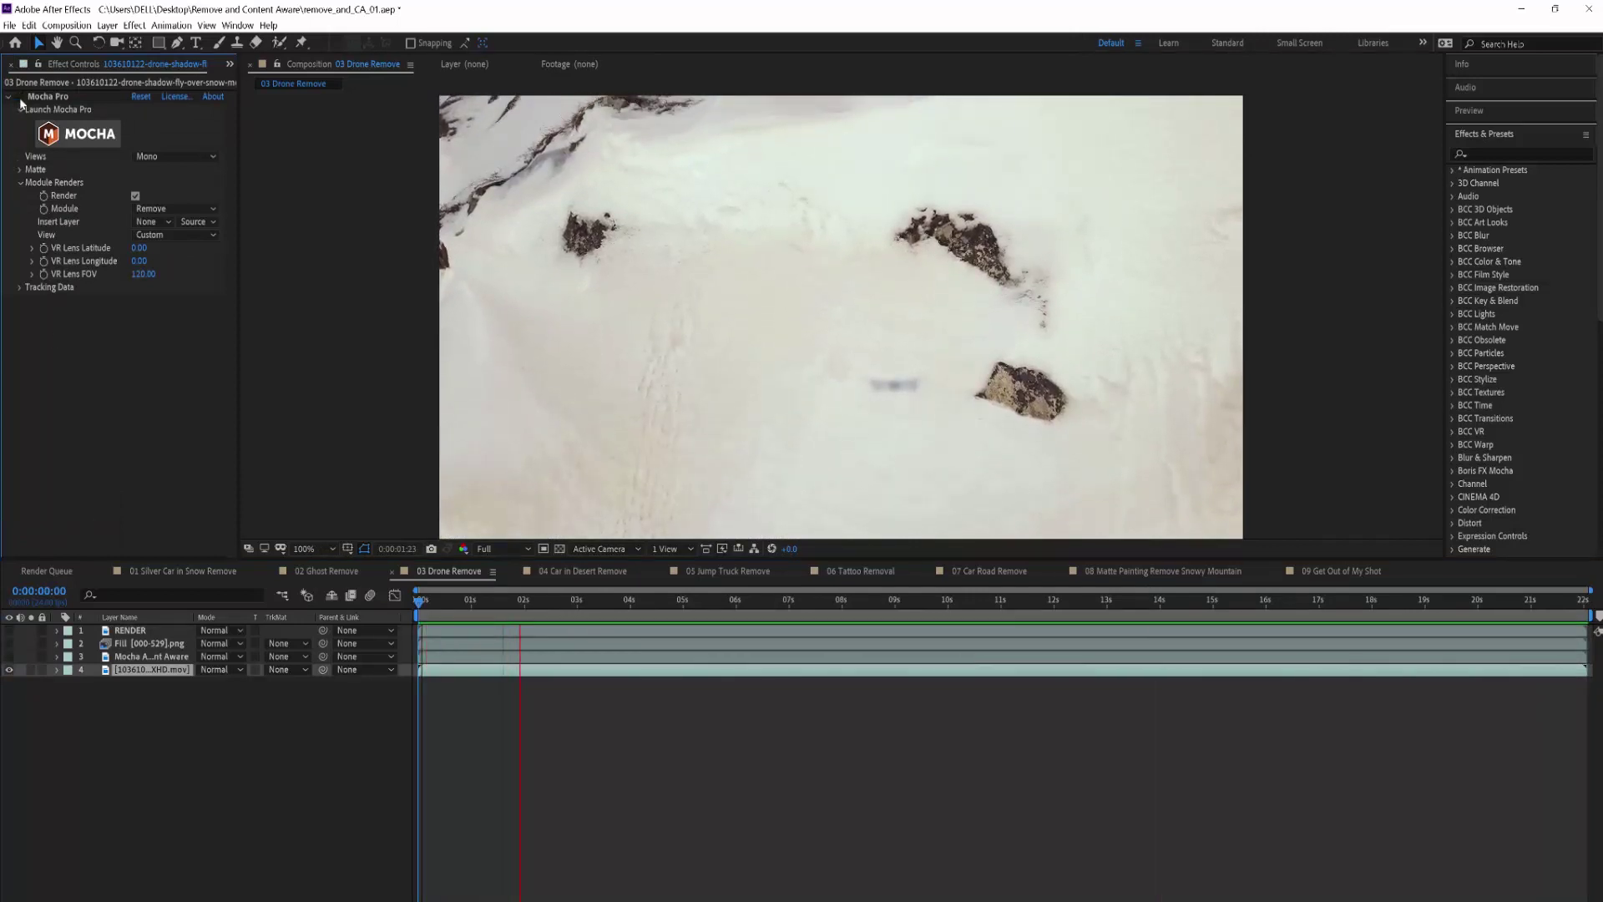
{"action": "left_click", "coordinate": [17, 97]}
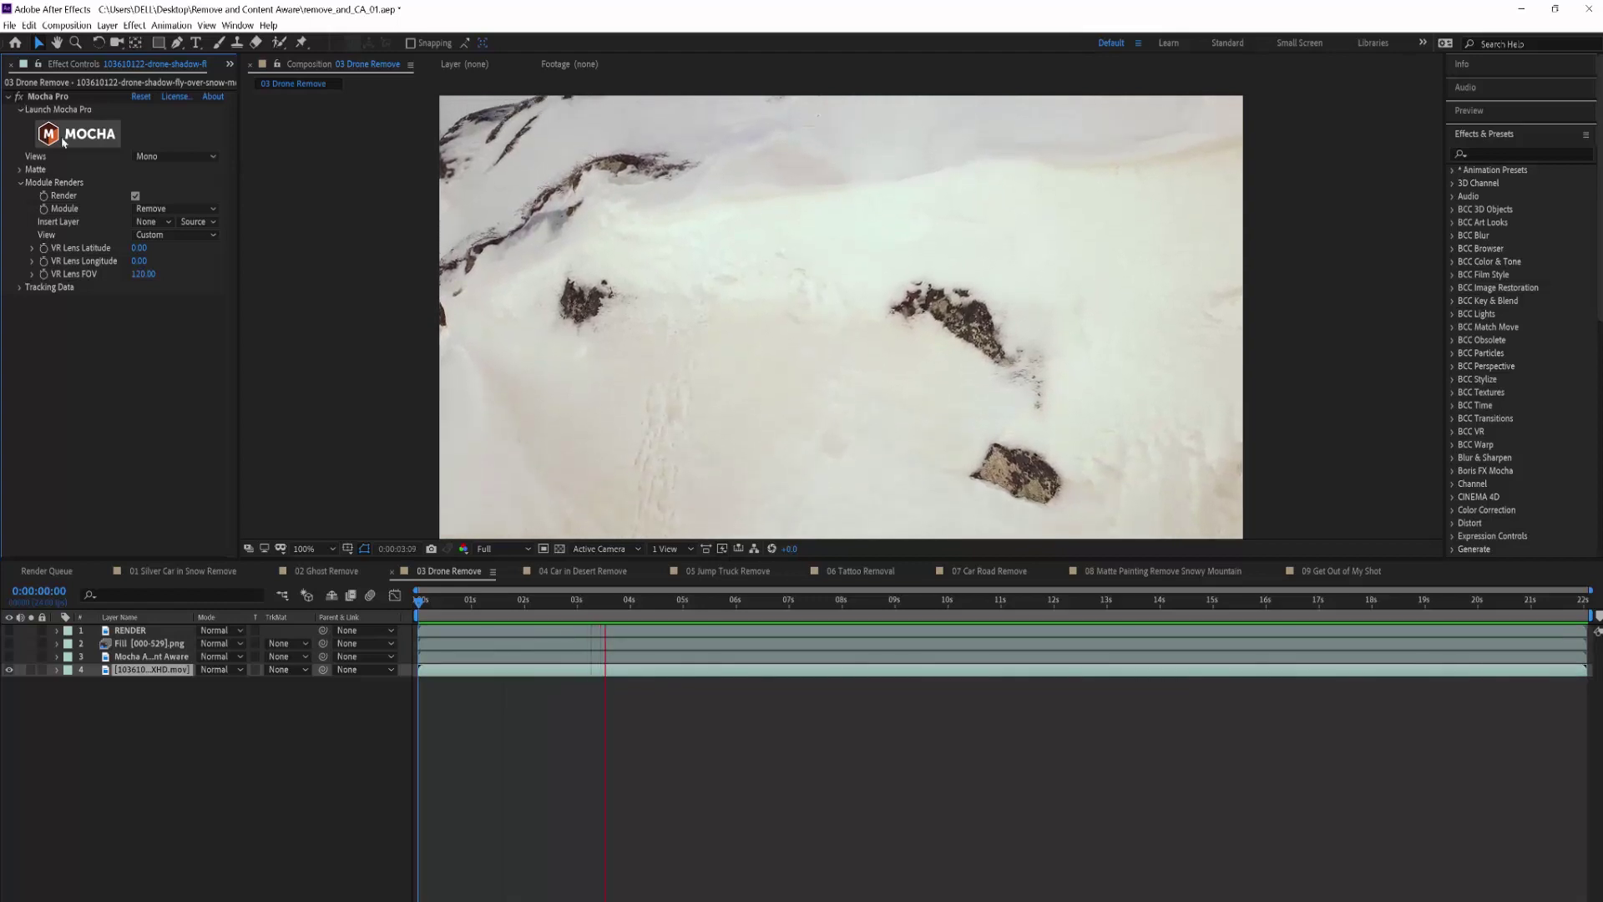
{"action": "key", "text": "space"}
Show the planar grid, play back to check the track, and render the drone-shadow removal.
{"action": "left_click", "coordinate": [143, 657]}
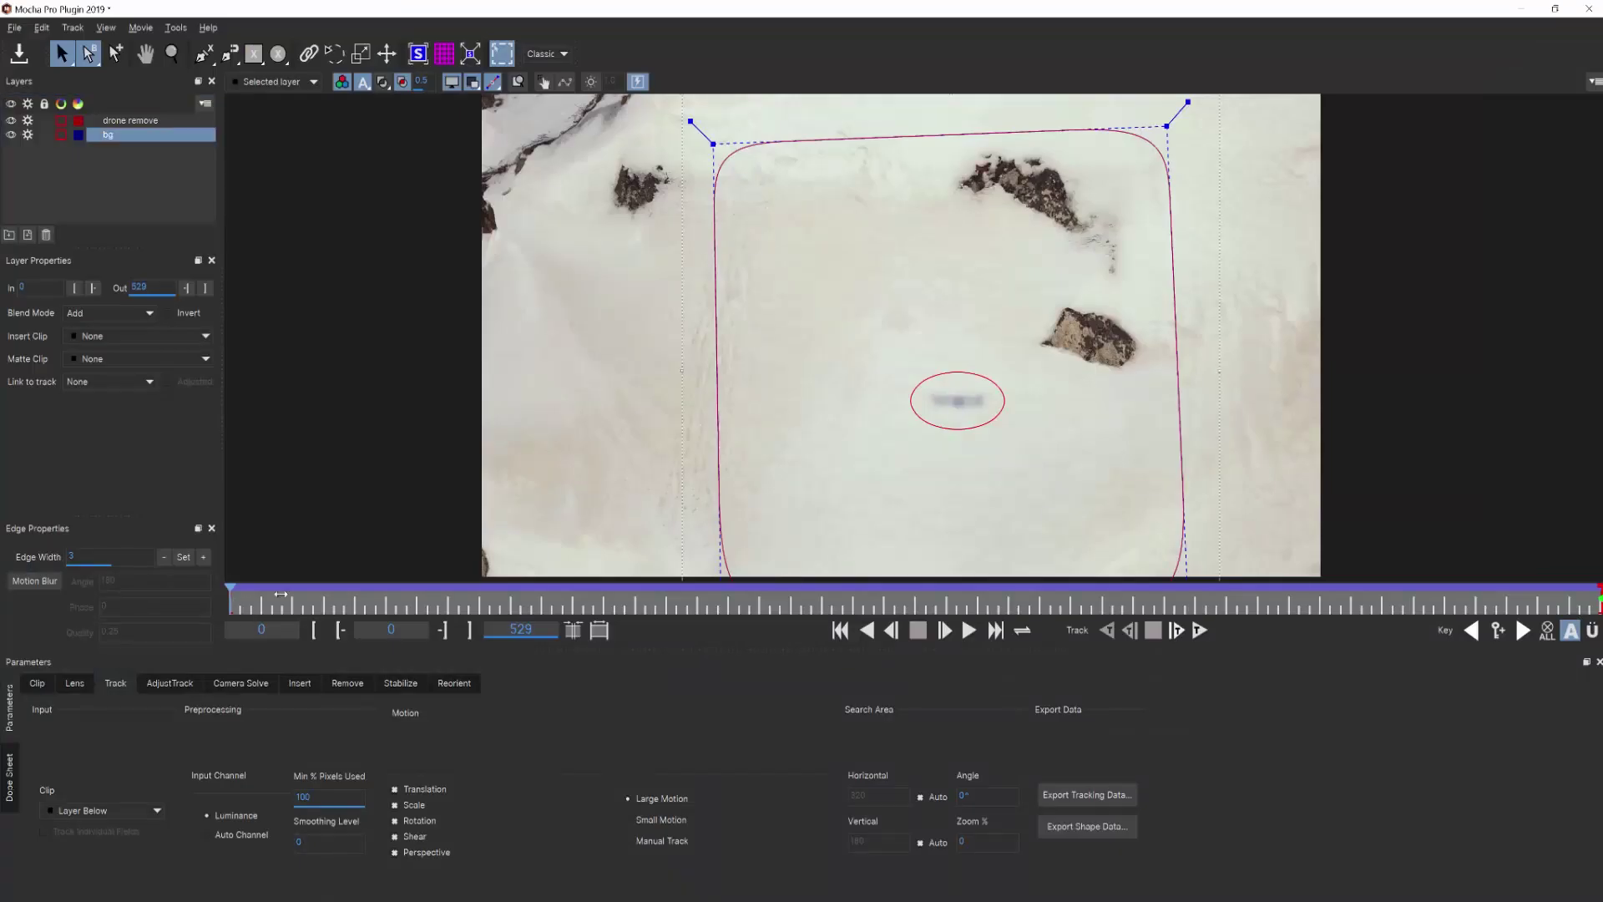
{"action": "left_click", "coordinate": [449, 55]}
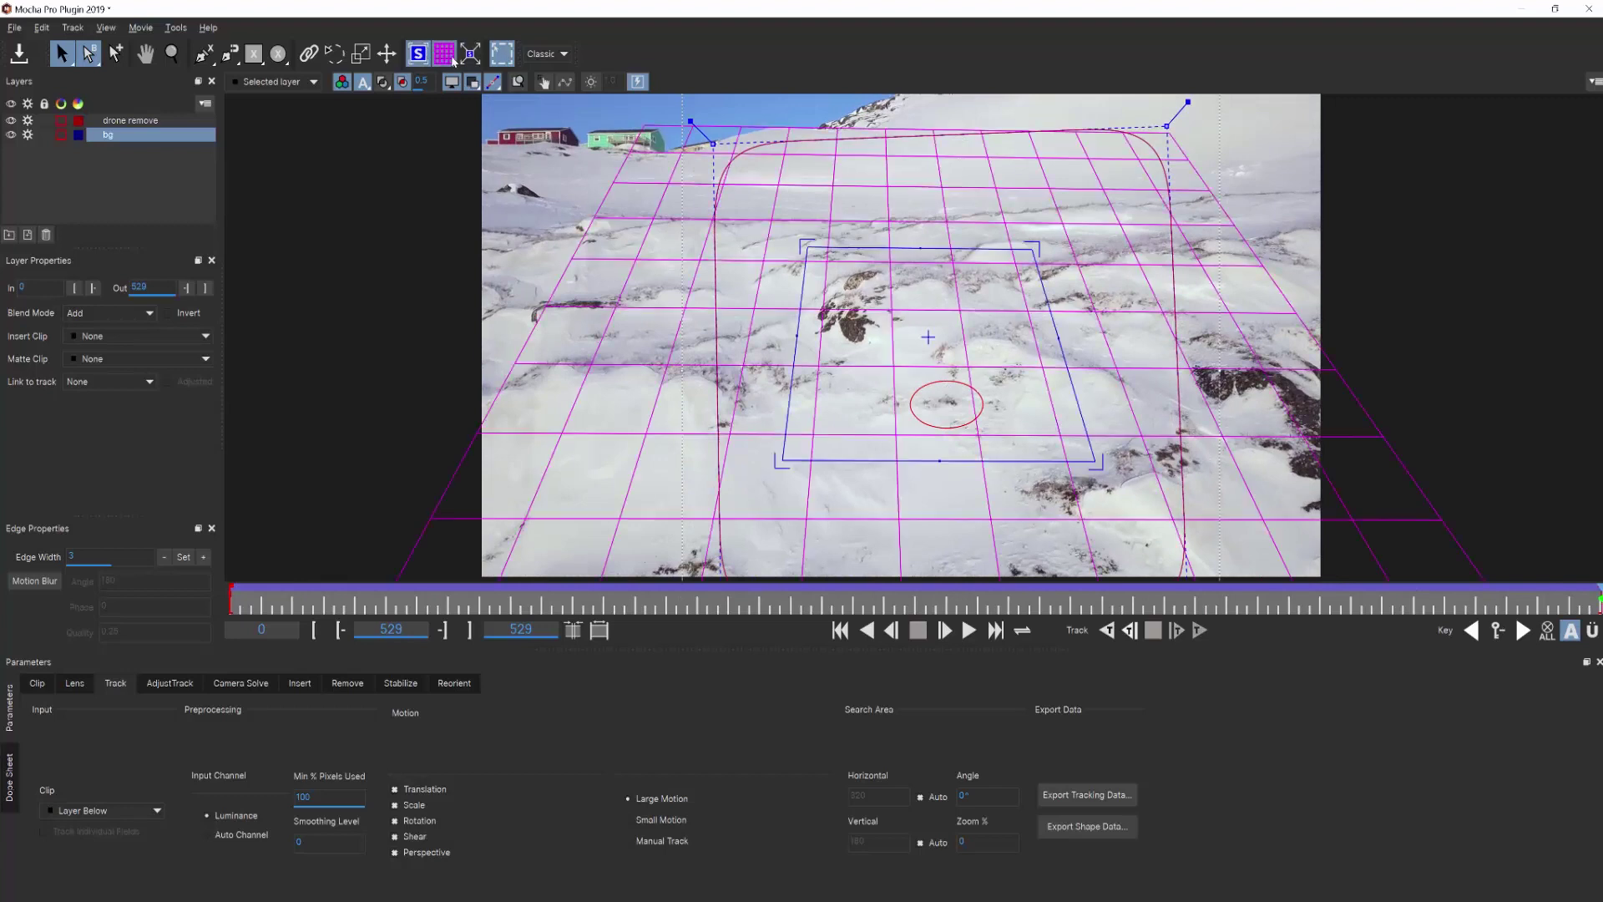
{"action": "key", "text": "space"}
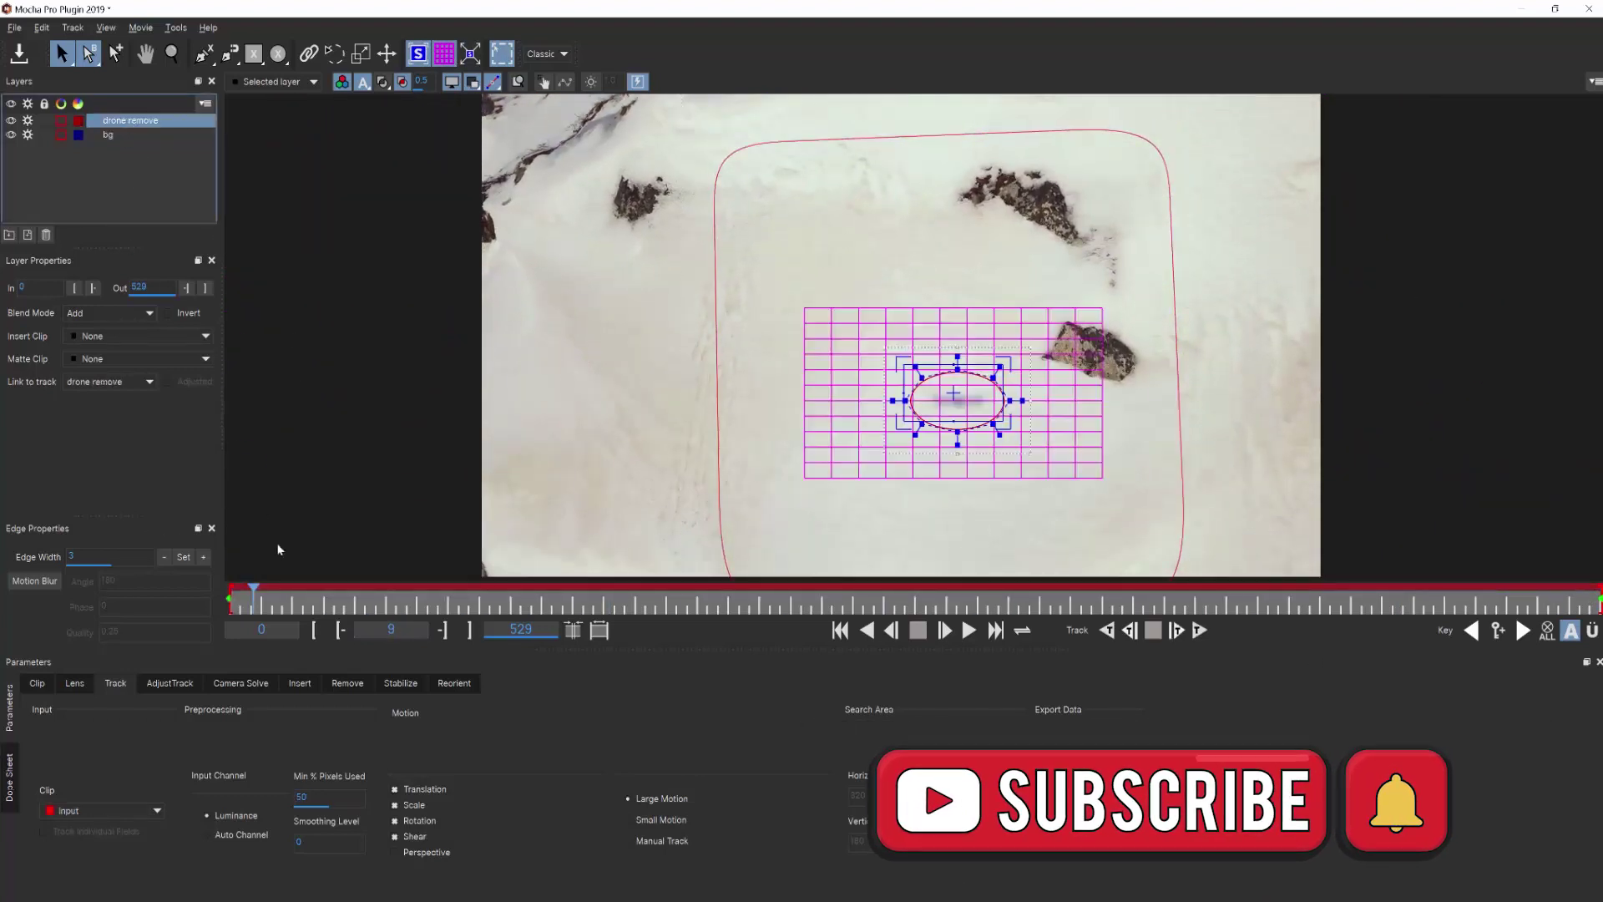
{"action": "left_click", "coordinate": [347, 683]}
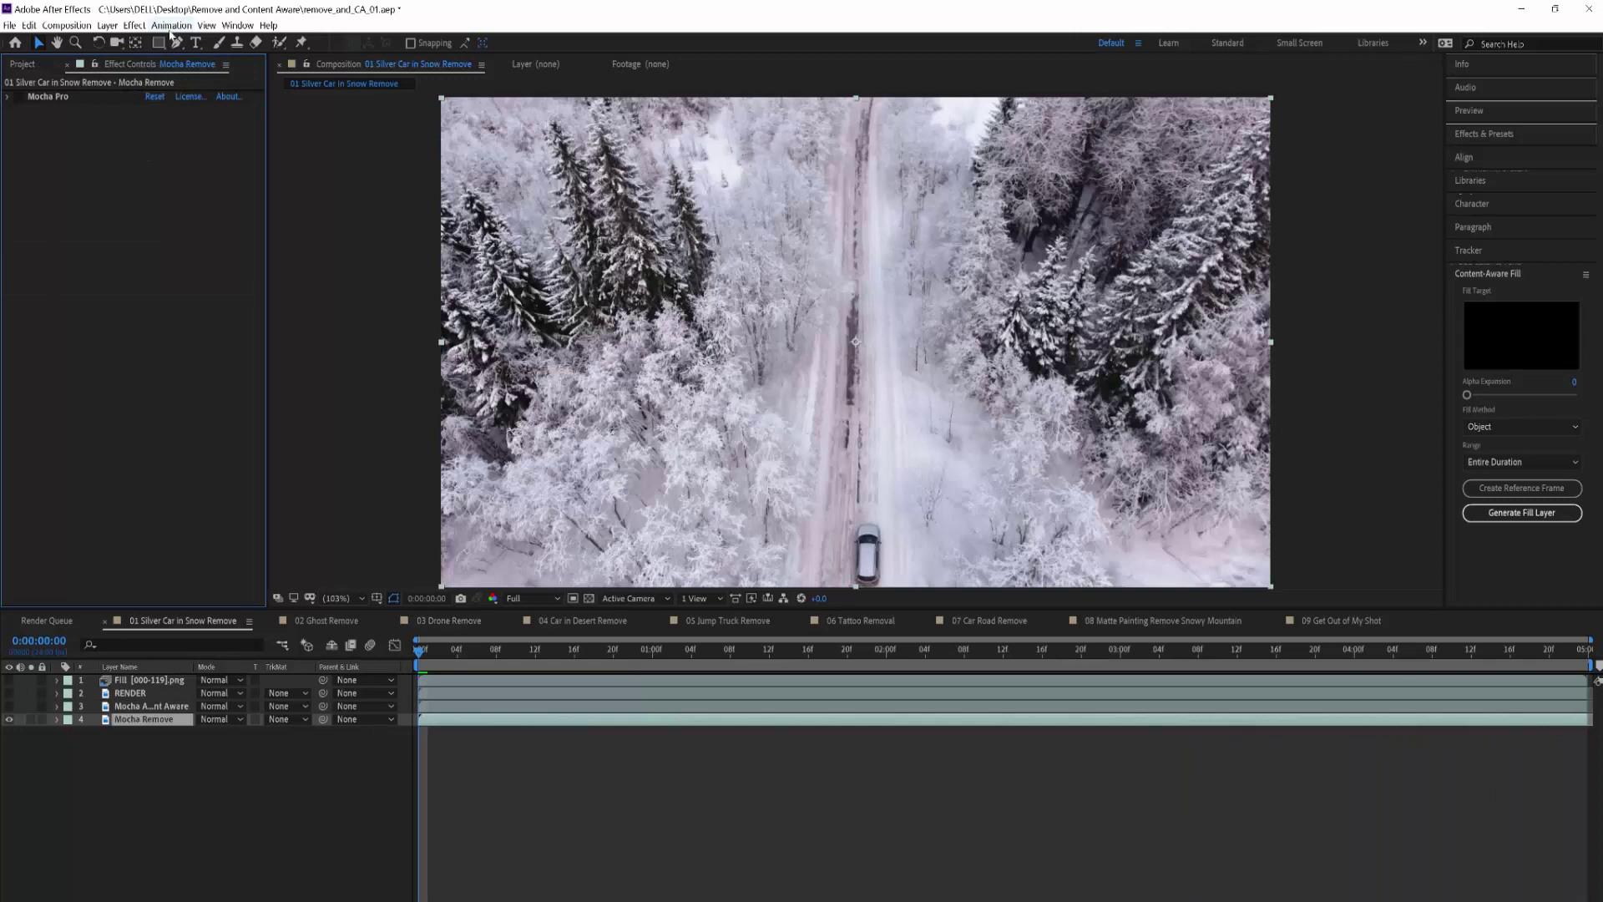
Launch Mocha AE via Animation > Track in Mocha AE and draw an ellipse around the silver car.
{"action": "left_click", "coordinate": [171, 25]}
{"action": "left_click", "coordinate": [213, 247]}
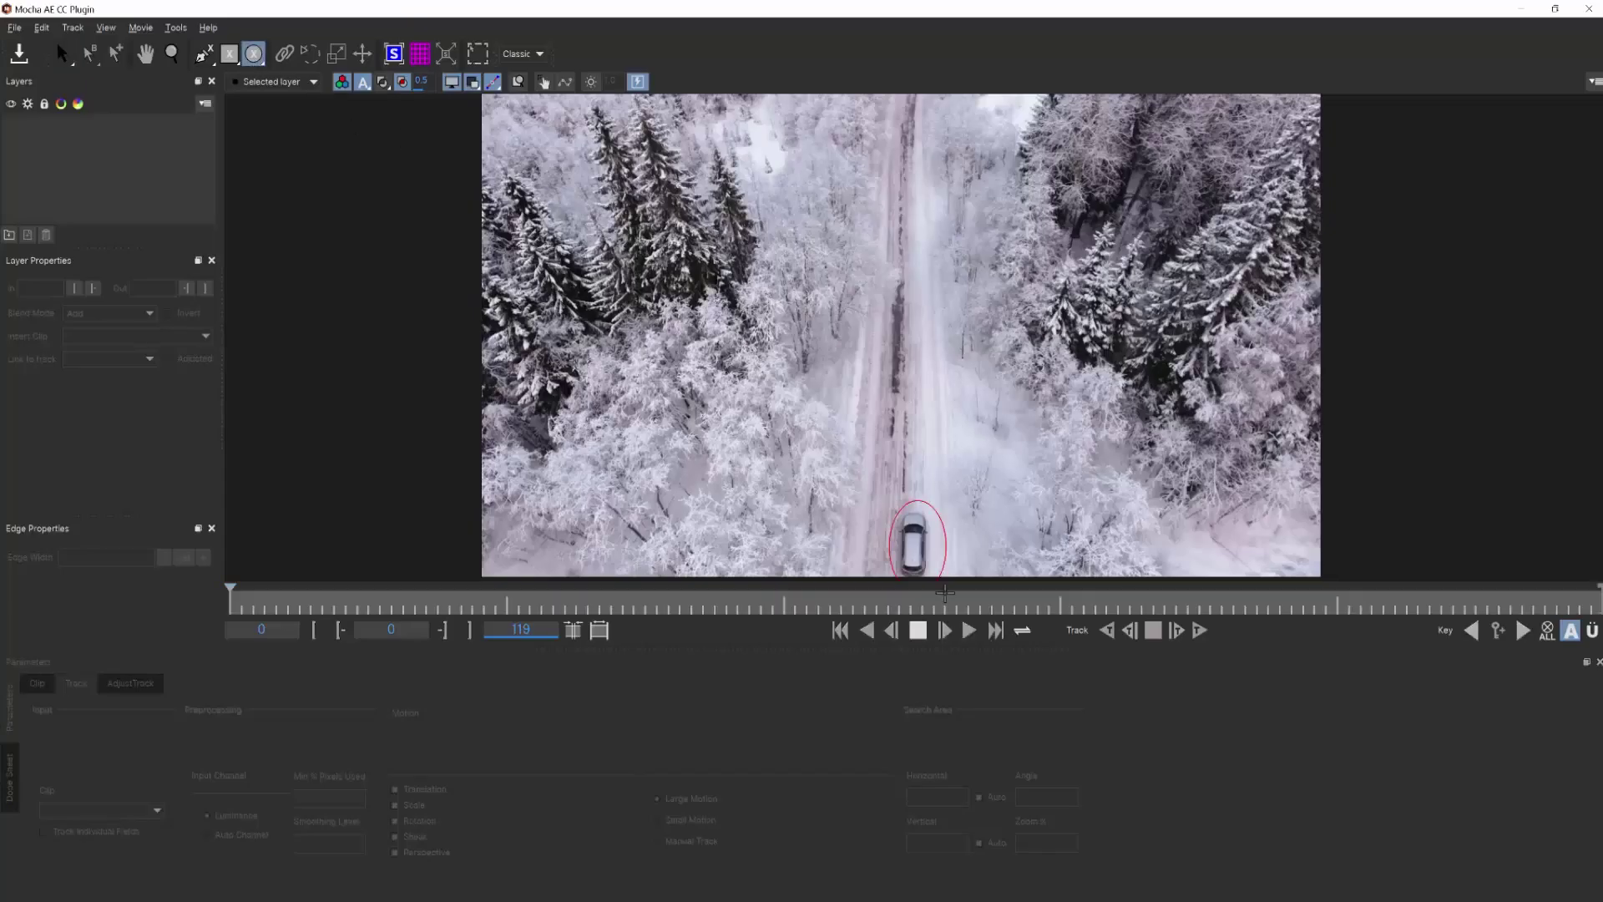
{"action": "left_click_drag", "start_coordinate": [944, 592], "coordinate": [945, 592]}
{"action": "left_click_drag", "start_coordinate": [940, 512], "coordinate": [937, 504]}
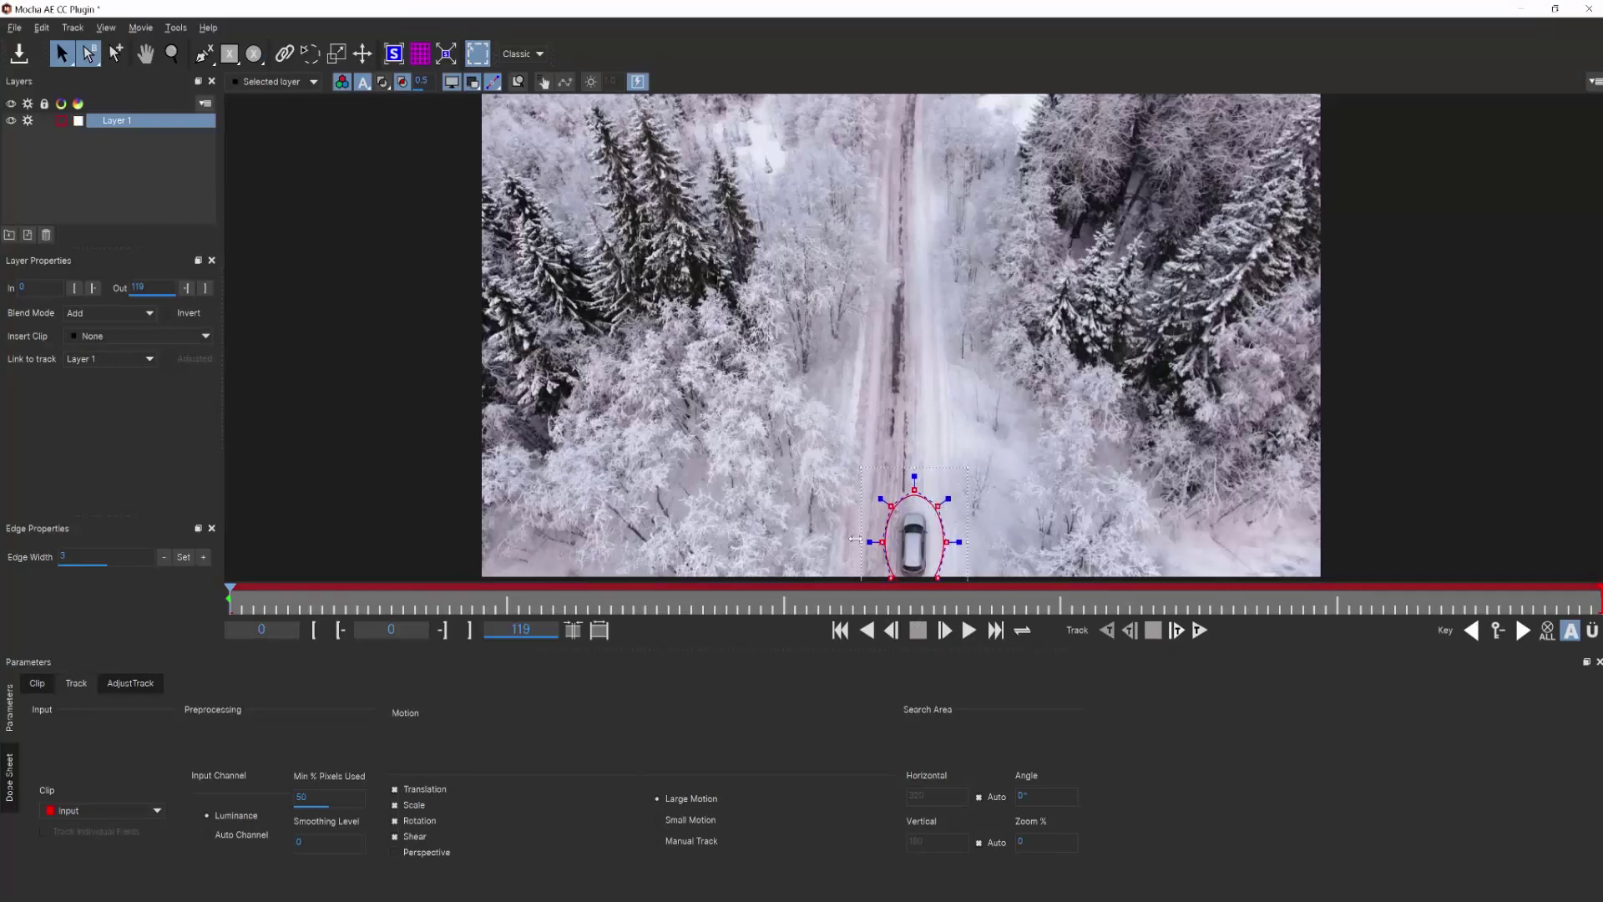
Disable scale, rotation and shear tracking, then track the car shape forward through the clip.
{"action": "left_click", "coordinate": [394, 804]}
{"action": "left_click", "coordinate": [394, 820]}
{"action": "left_click", "coordinate": [394, 836]}
{"action": "left_click", "coordinate": [1200, 630]}
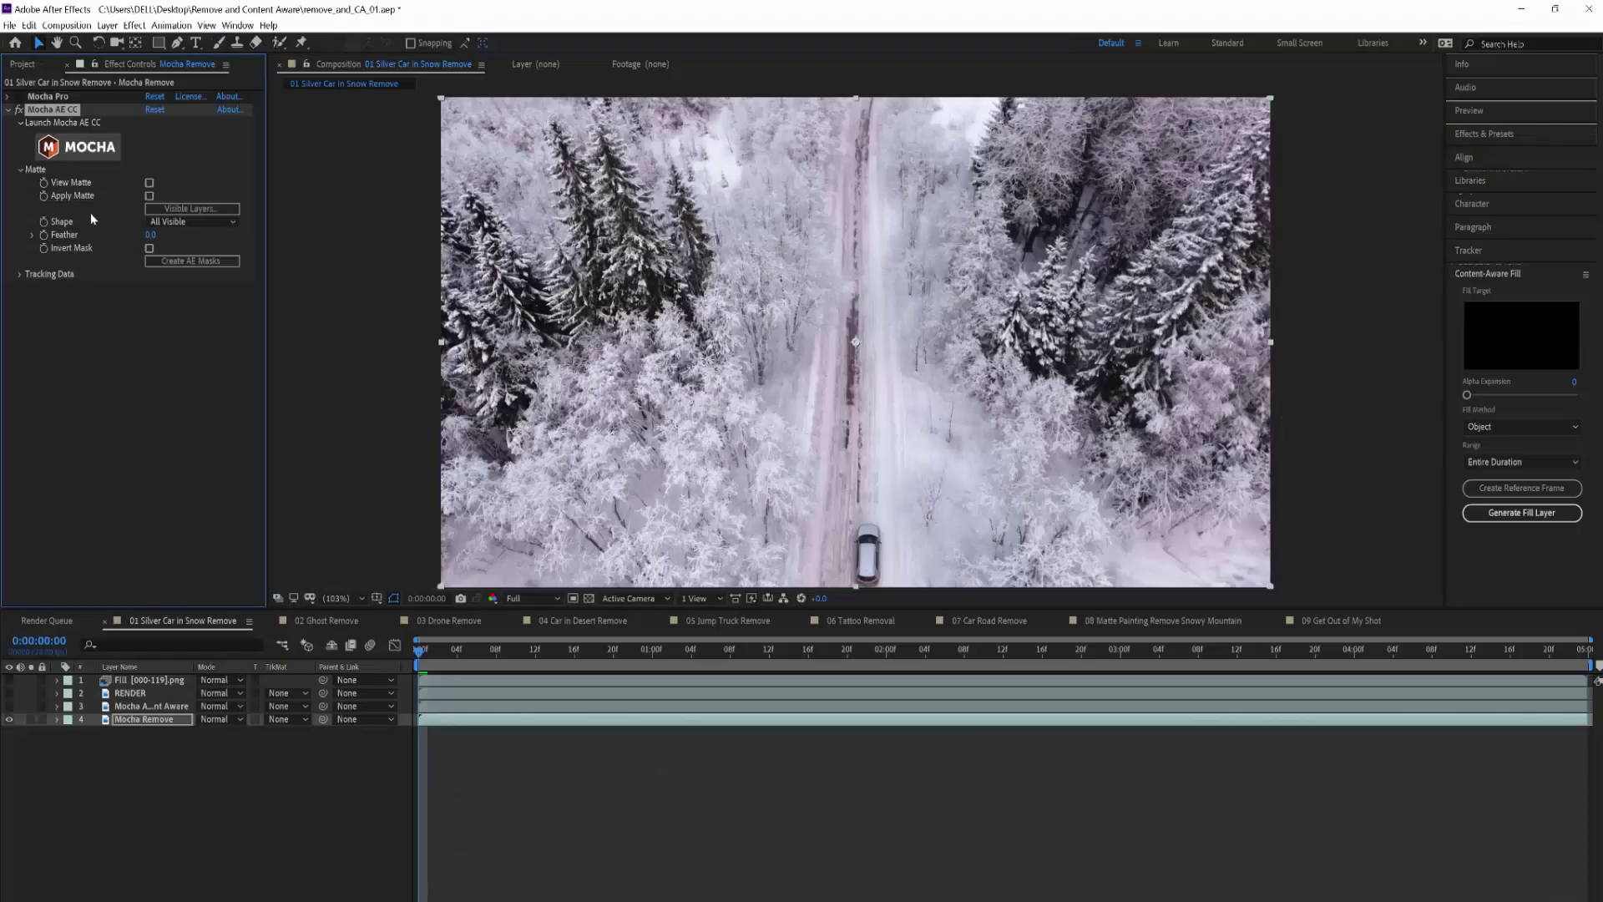
Create AE masks from the car shape, set Layer 1 mask to Subtract, preview, and generate the fill layer.
{"action": "left_click", "coordinate": [167, 261]}
{"action": "left_click", "coordinate": [57, 719]}
{"action": "left_click", "coordinate": [198, 746]}
{"action": "left_click", "coordinate": [230, 783]}
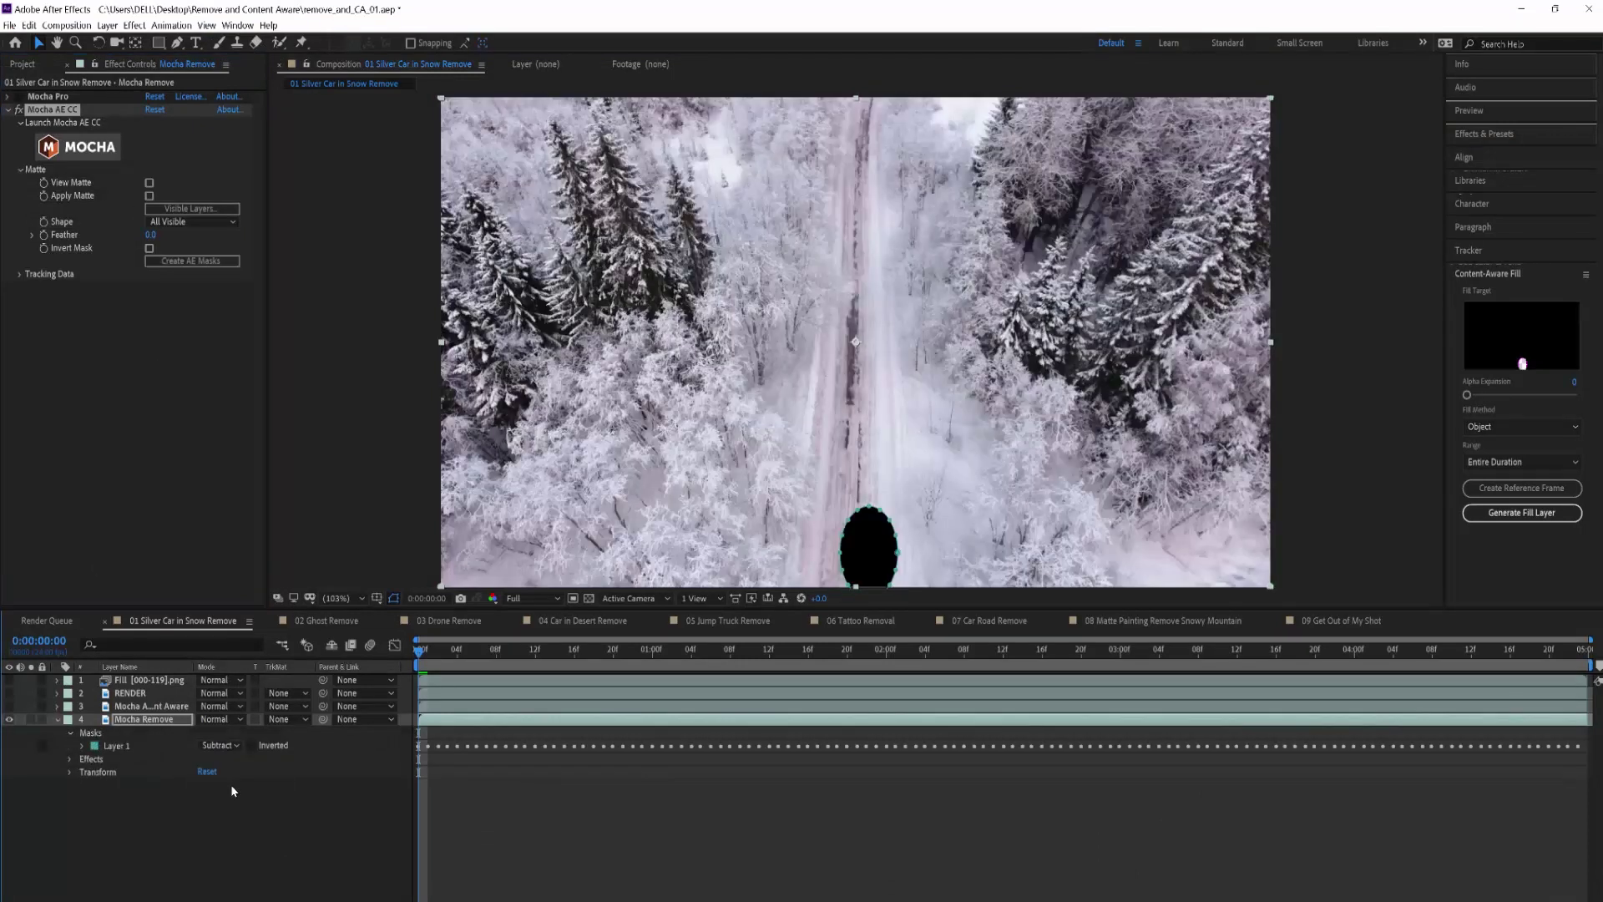
{"action": "key", "text": "space"}
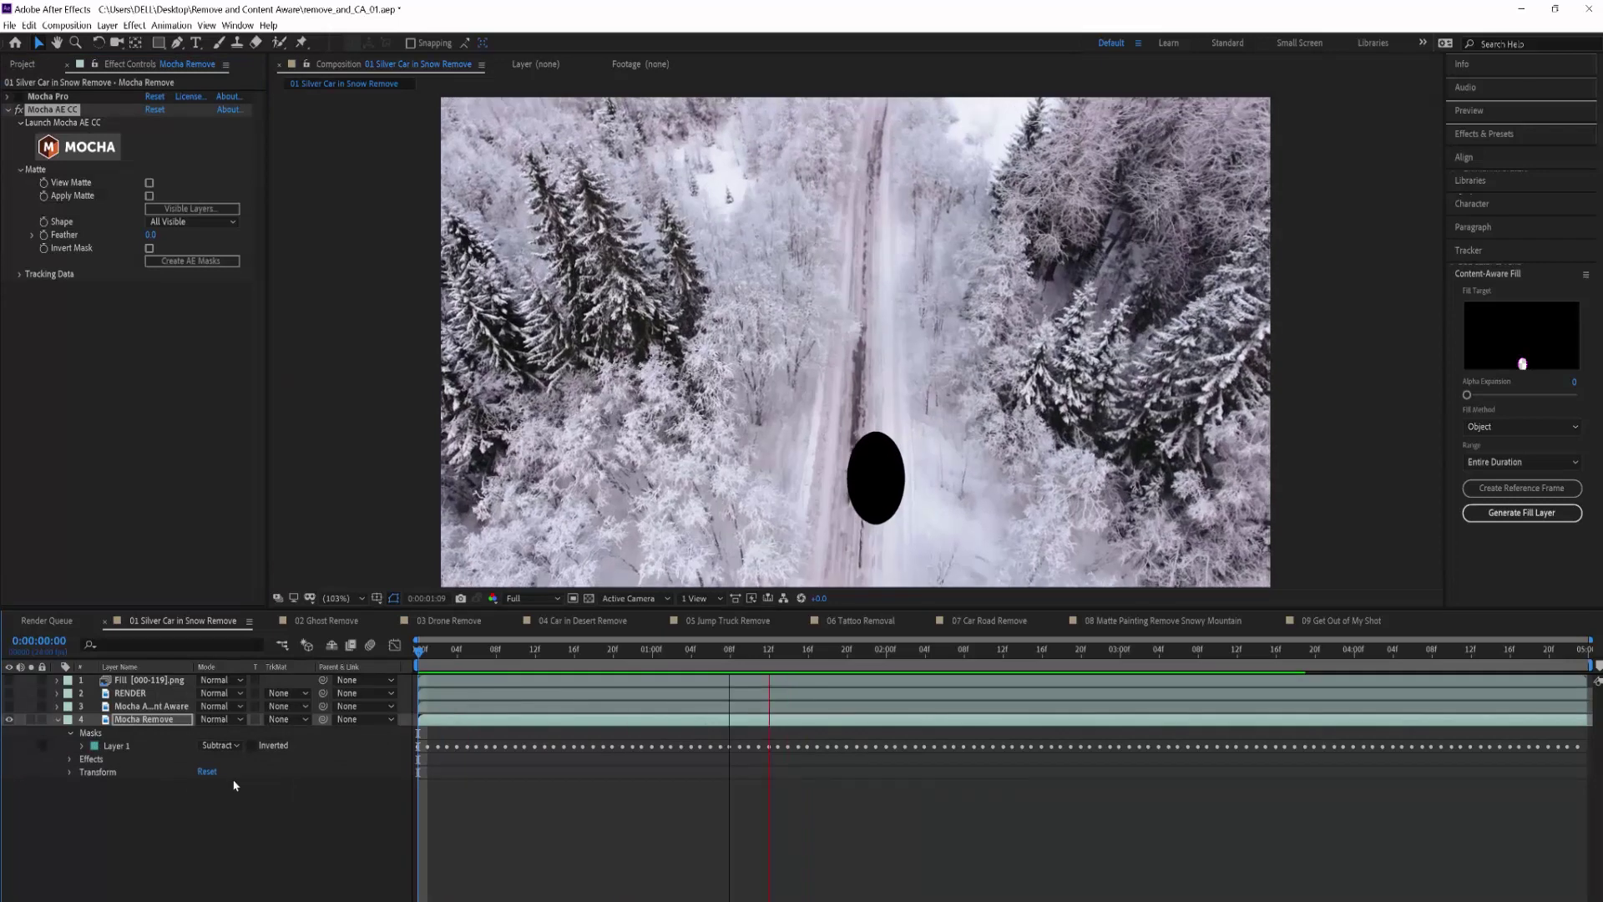
{"action": "key", "text": "ctrl+shift+e"}
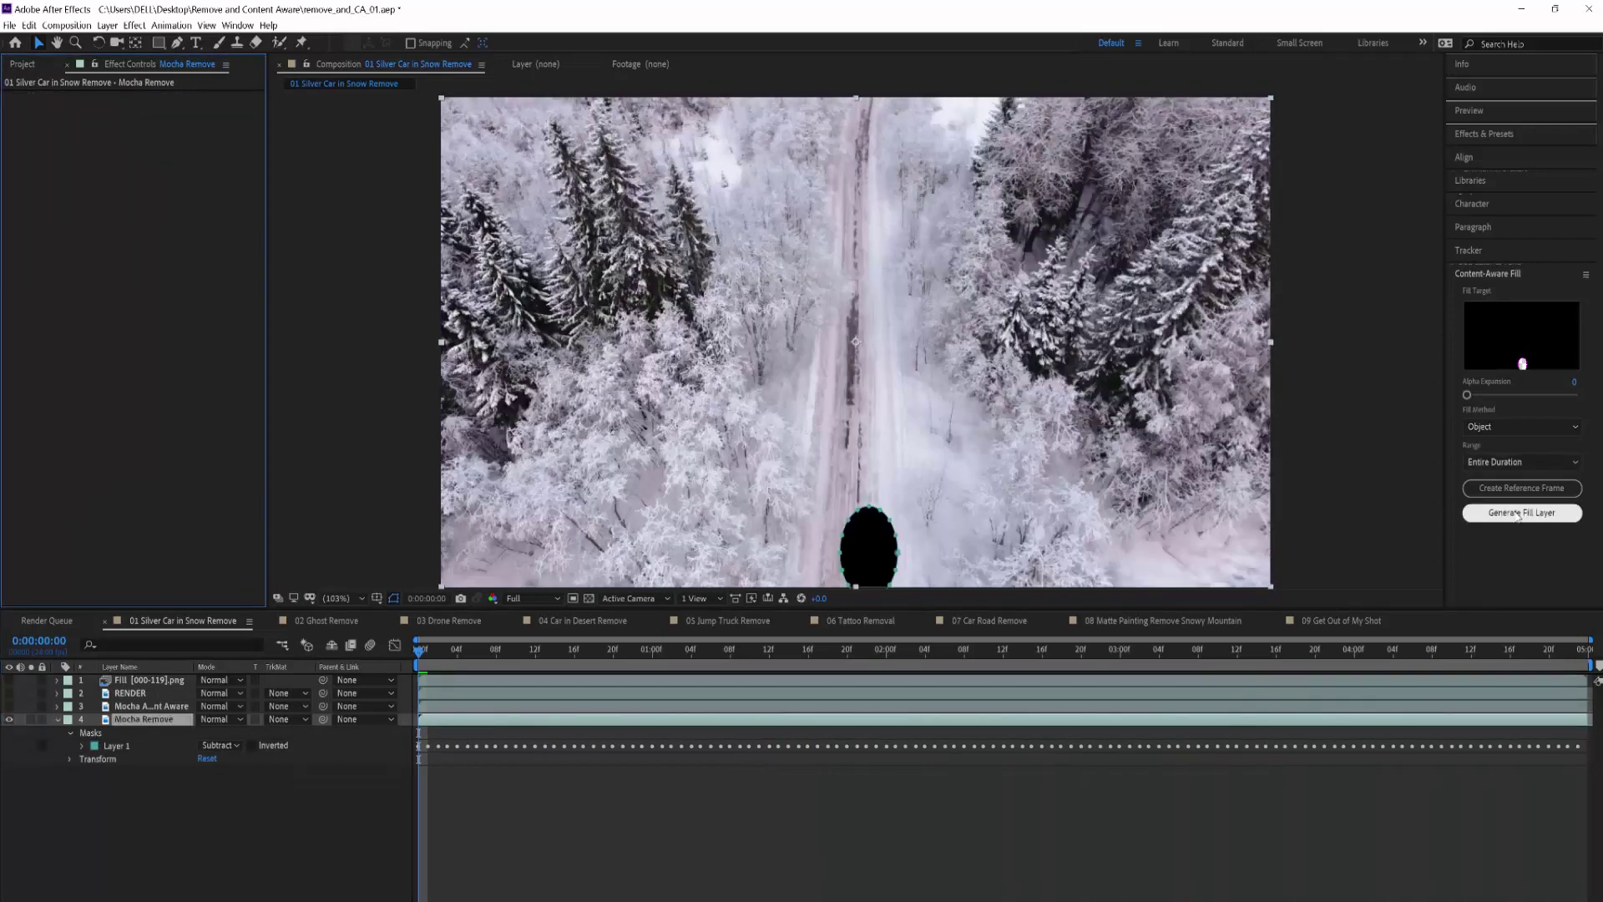
{"action": "left_click", "coordinate": [1516, 513]}
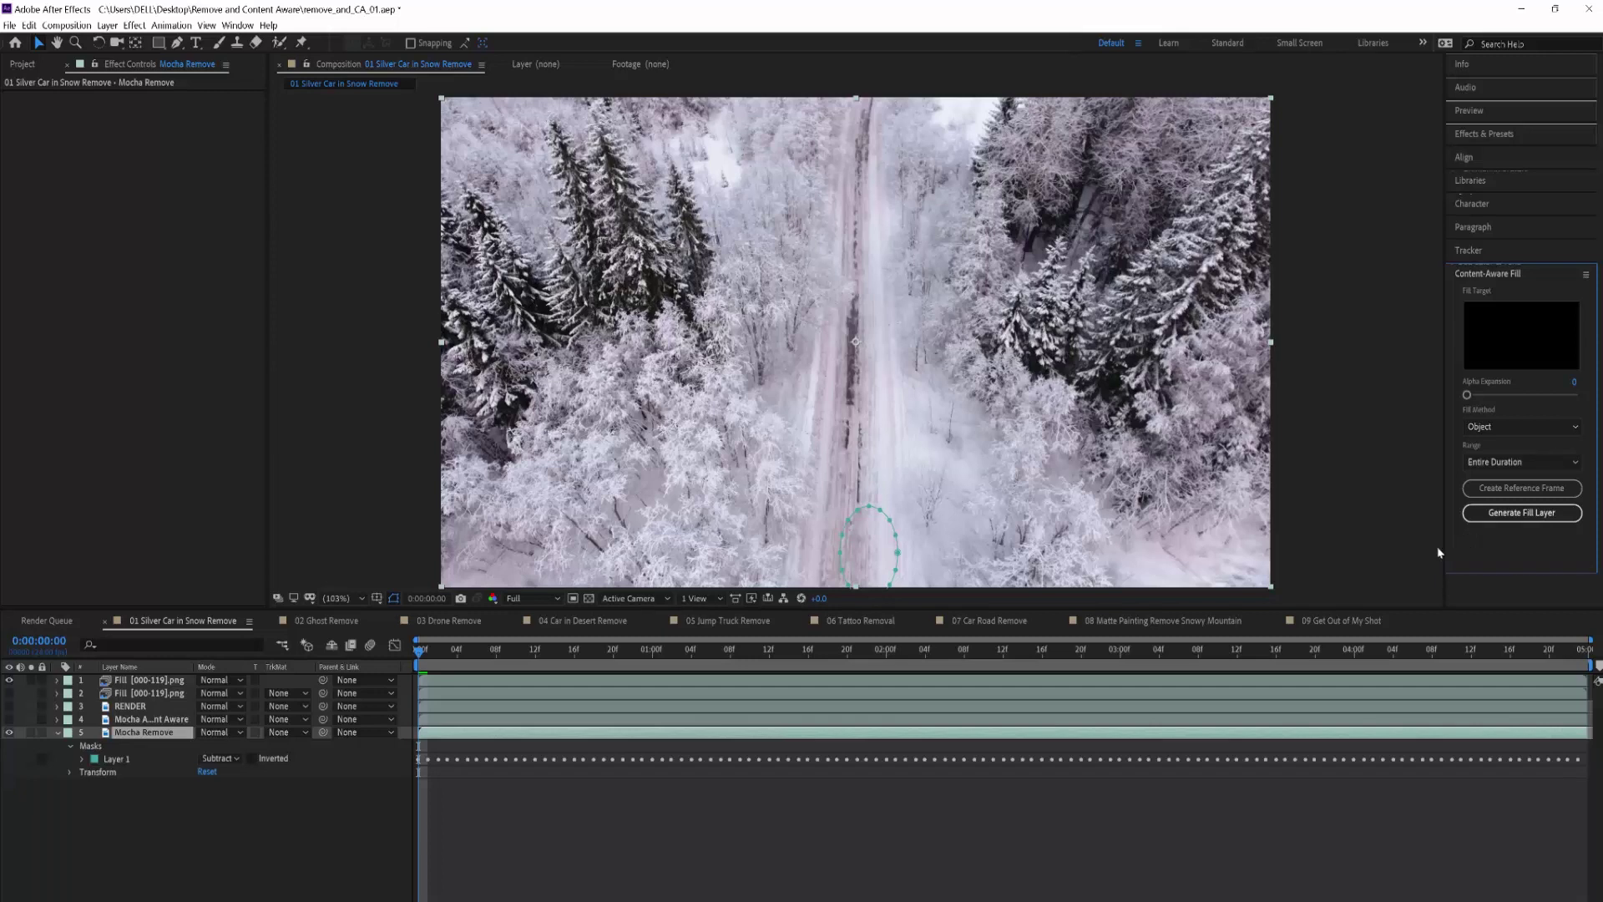
Preview the filled car shot, then create a Reference Frame to edit in Photoshop.
{"action": "key", "text": "space"}
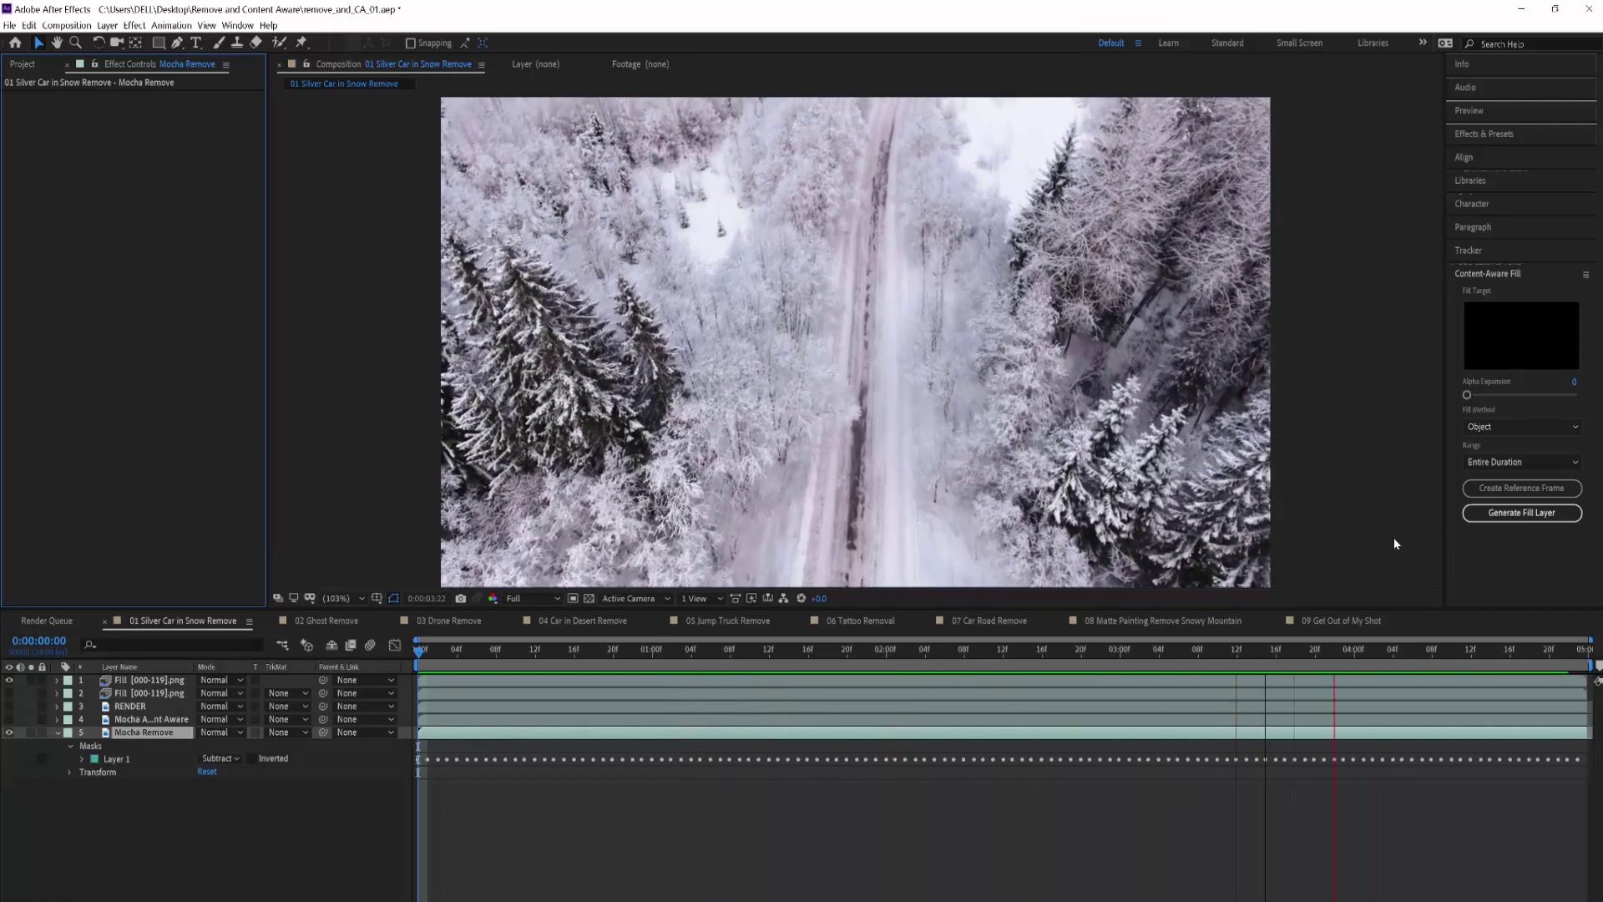
{"action": "key", "text": "space"}
{"action": "left_click", "coordinate": [1521, 488]}
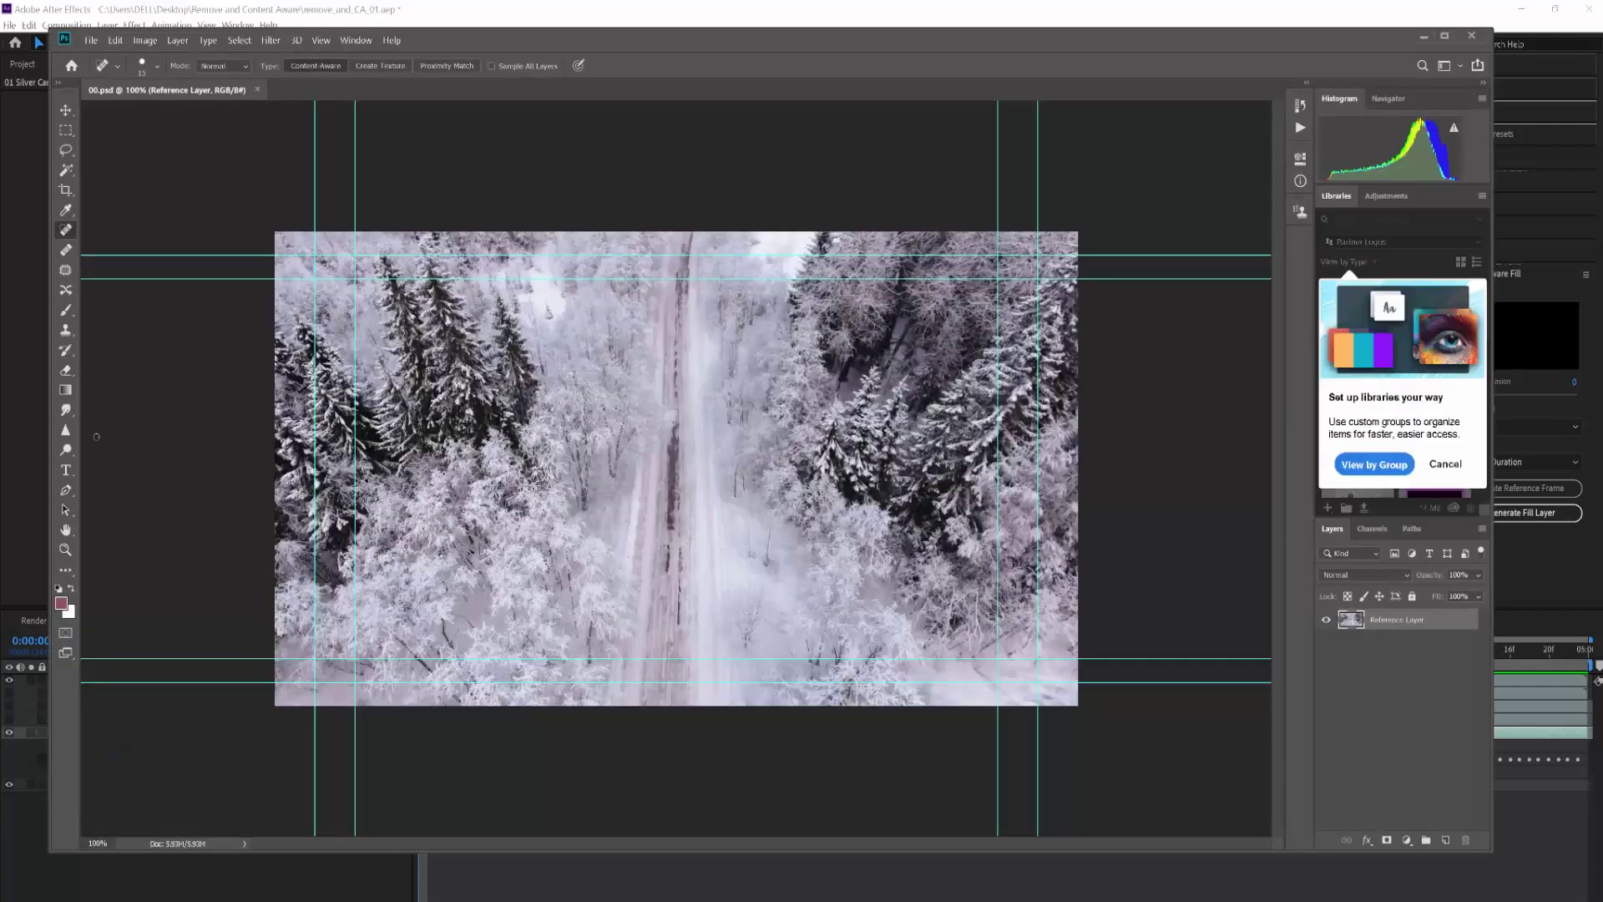
Leave the snowy-road reference frame in Photoshop and return to After Effects.
{"action": "left_click", "coordinate": [782, 863]}
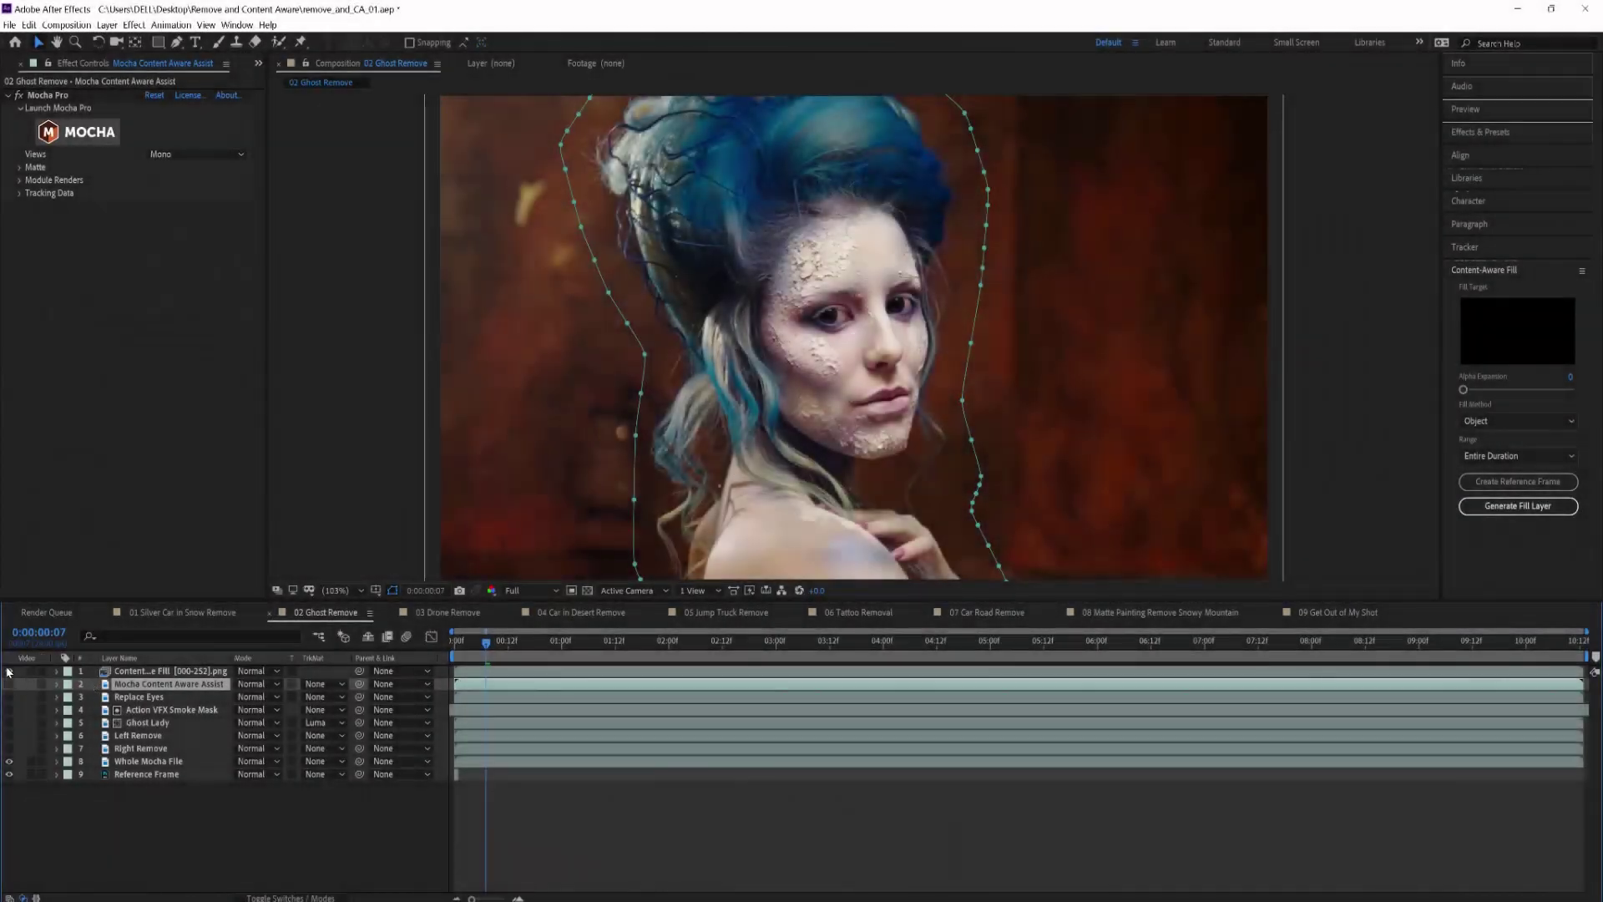
Enable the Content Aware Fill layers in Ghost Remove and Tattoo Removal, previewing the ghost shot from the start.
{"action": "left_click", "coordinate": [9, 671]}
{"action": "left_click", "coordinate": [347, 455]}
{"action": "key", "text": "Home"}
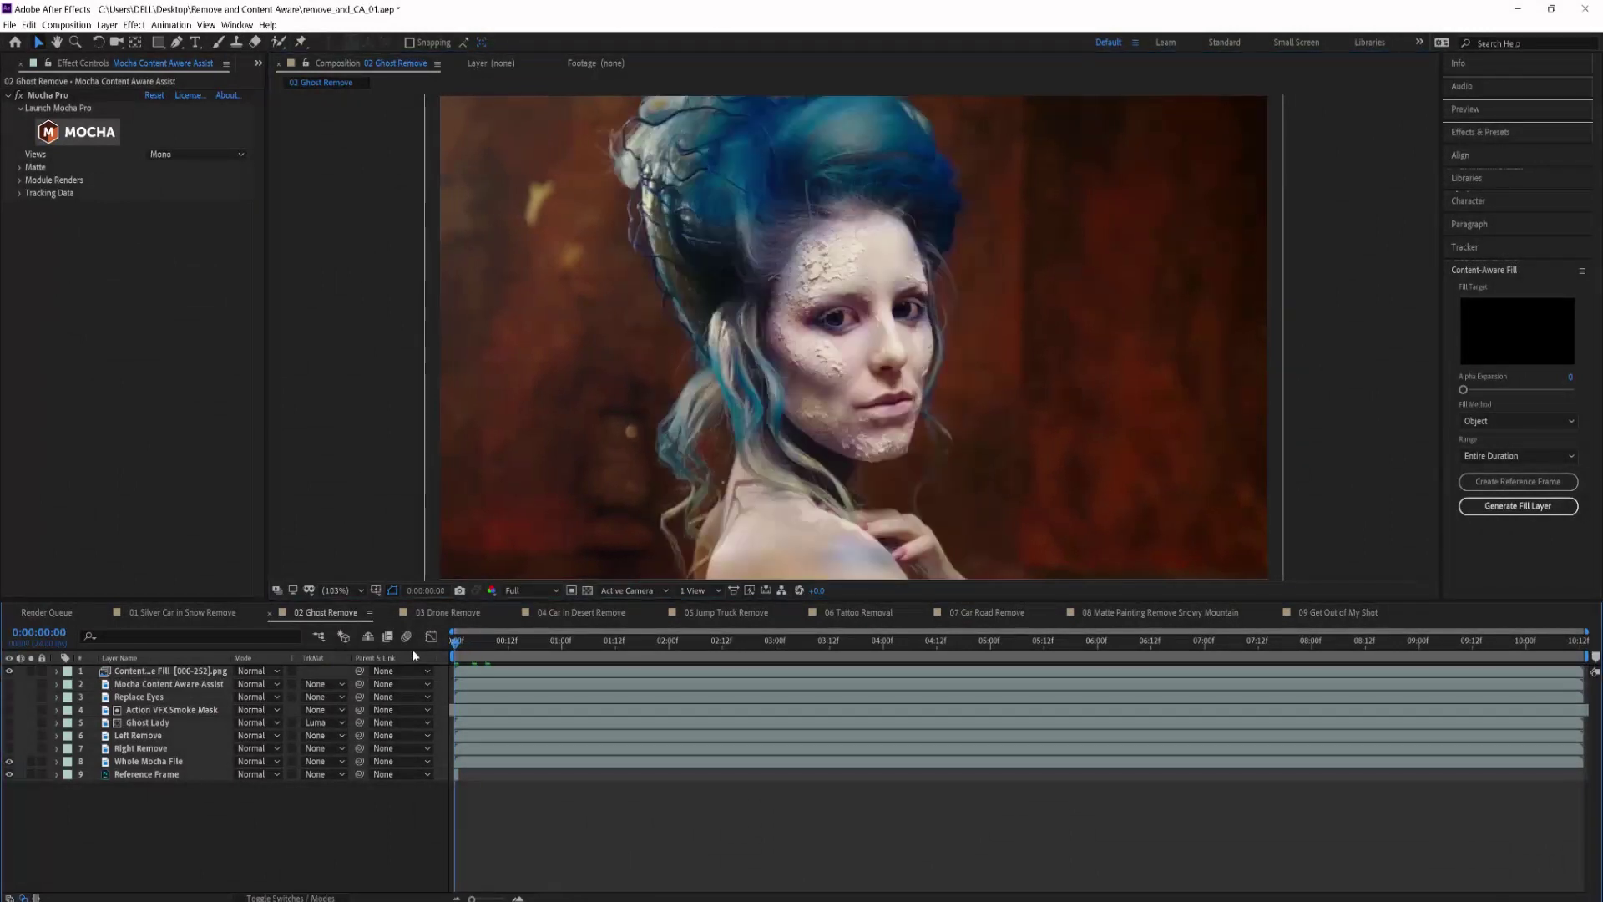
{"action": "key", "text": "space"}
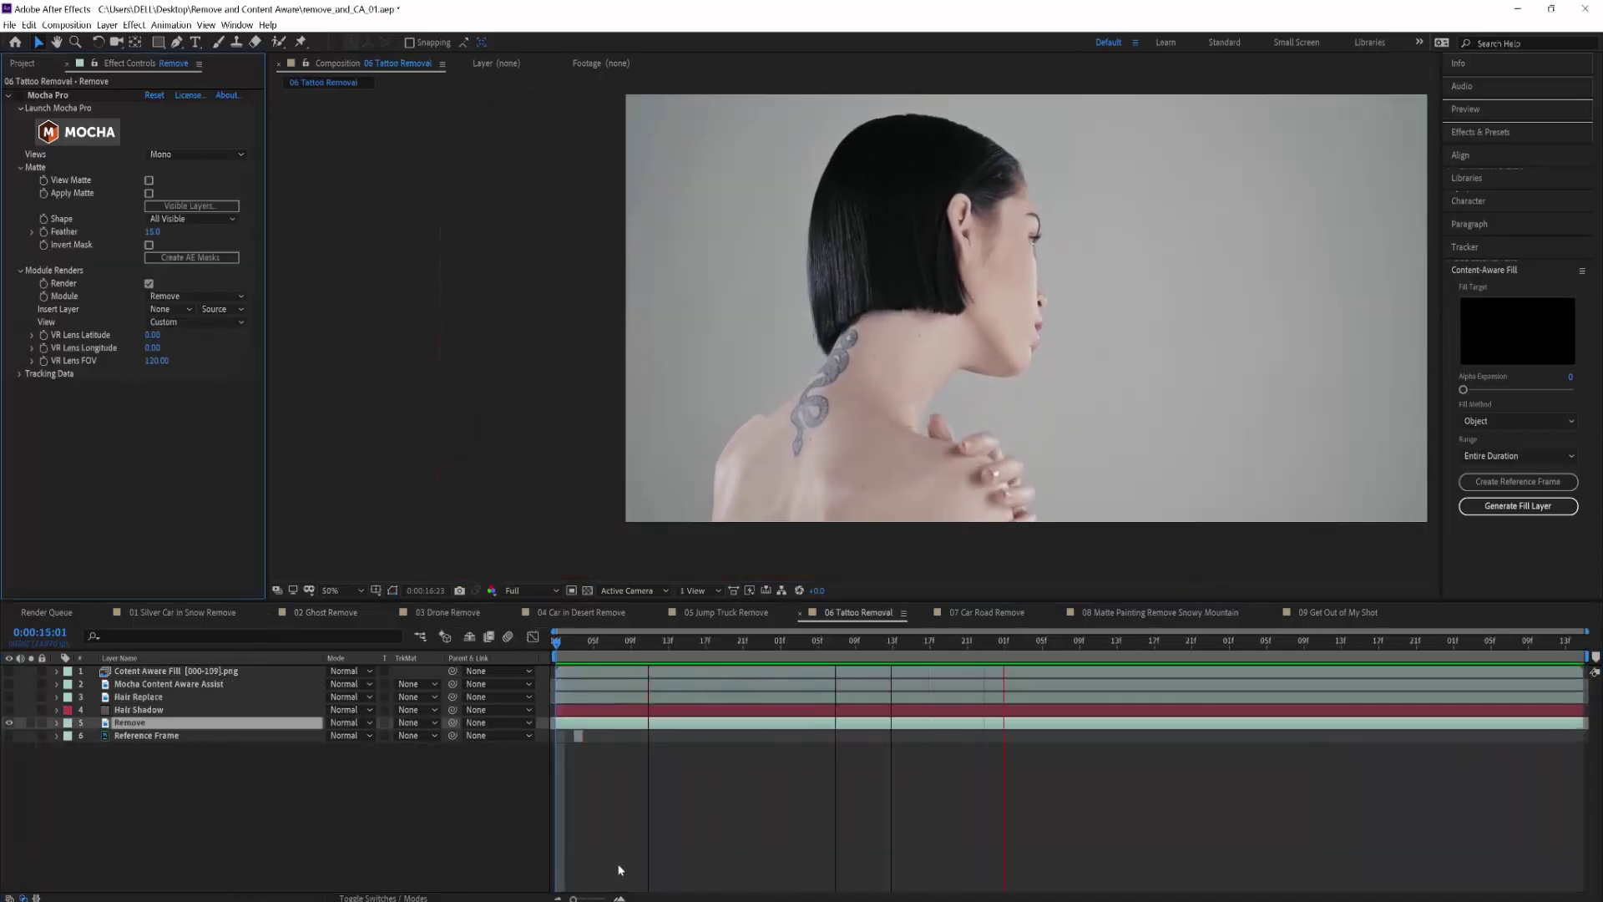
{"action": "left_click", "coordinate": [10, 670]}
{"action": "left_click", "coordinate": [10, 671]}
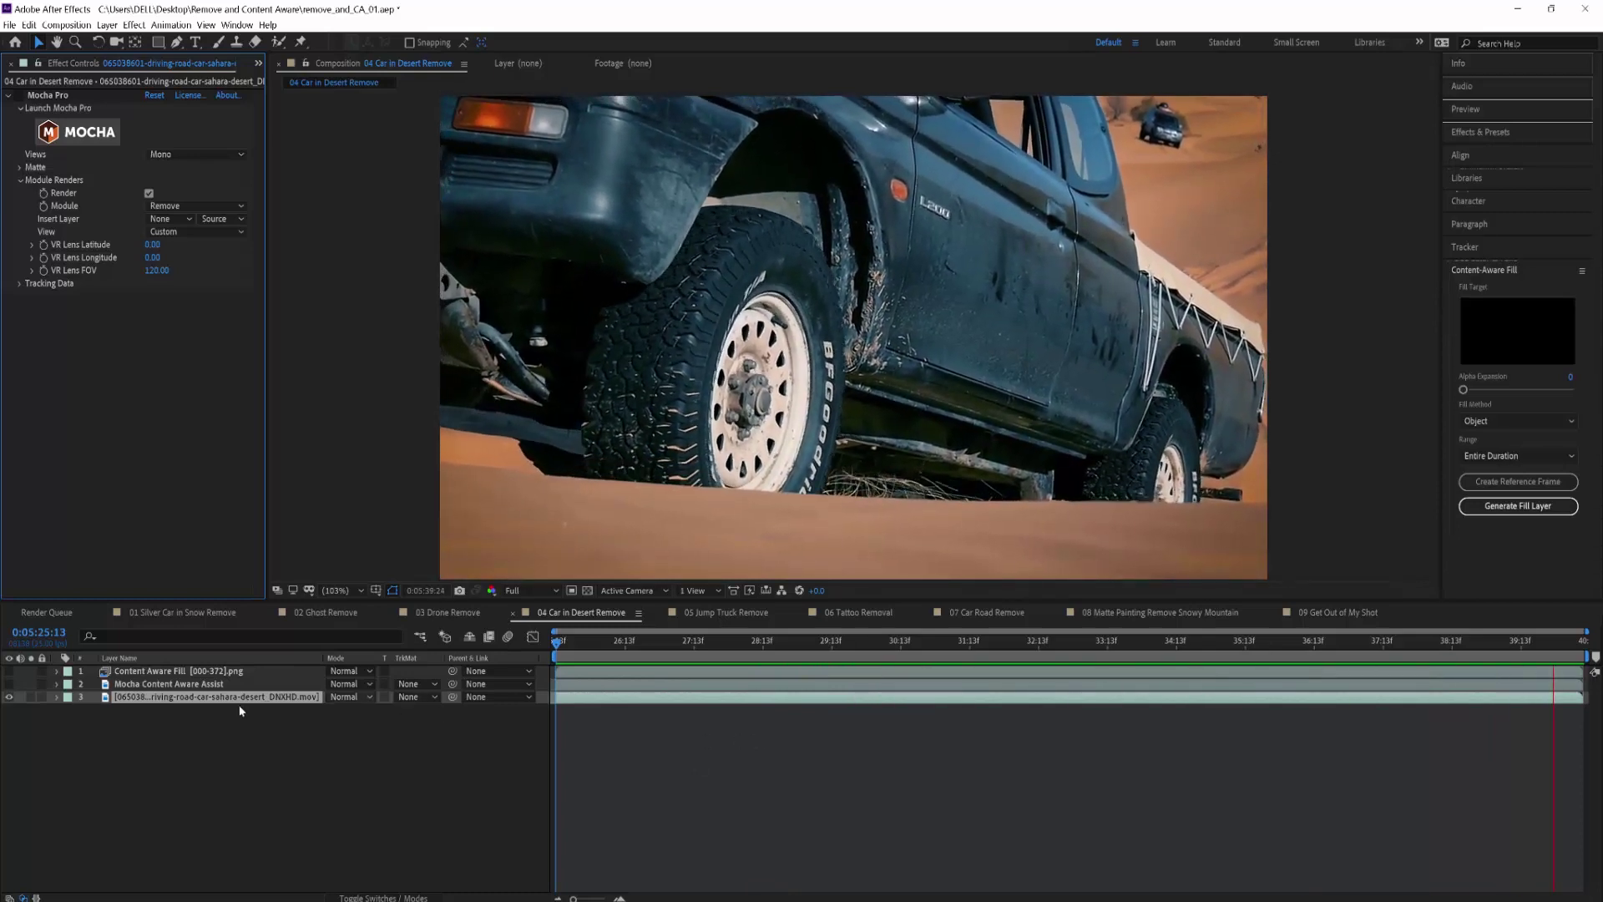
Enable and preview the Content Aware Fill layers in the desert and street shots.
{"action": "left_click", "coordinate": [8, 670]}
{"action": "key", "text": "space"}
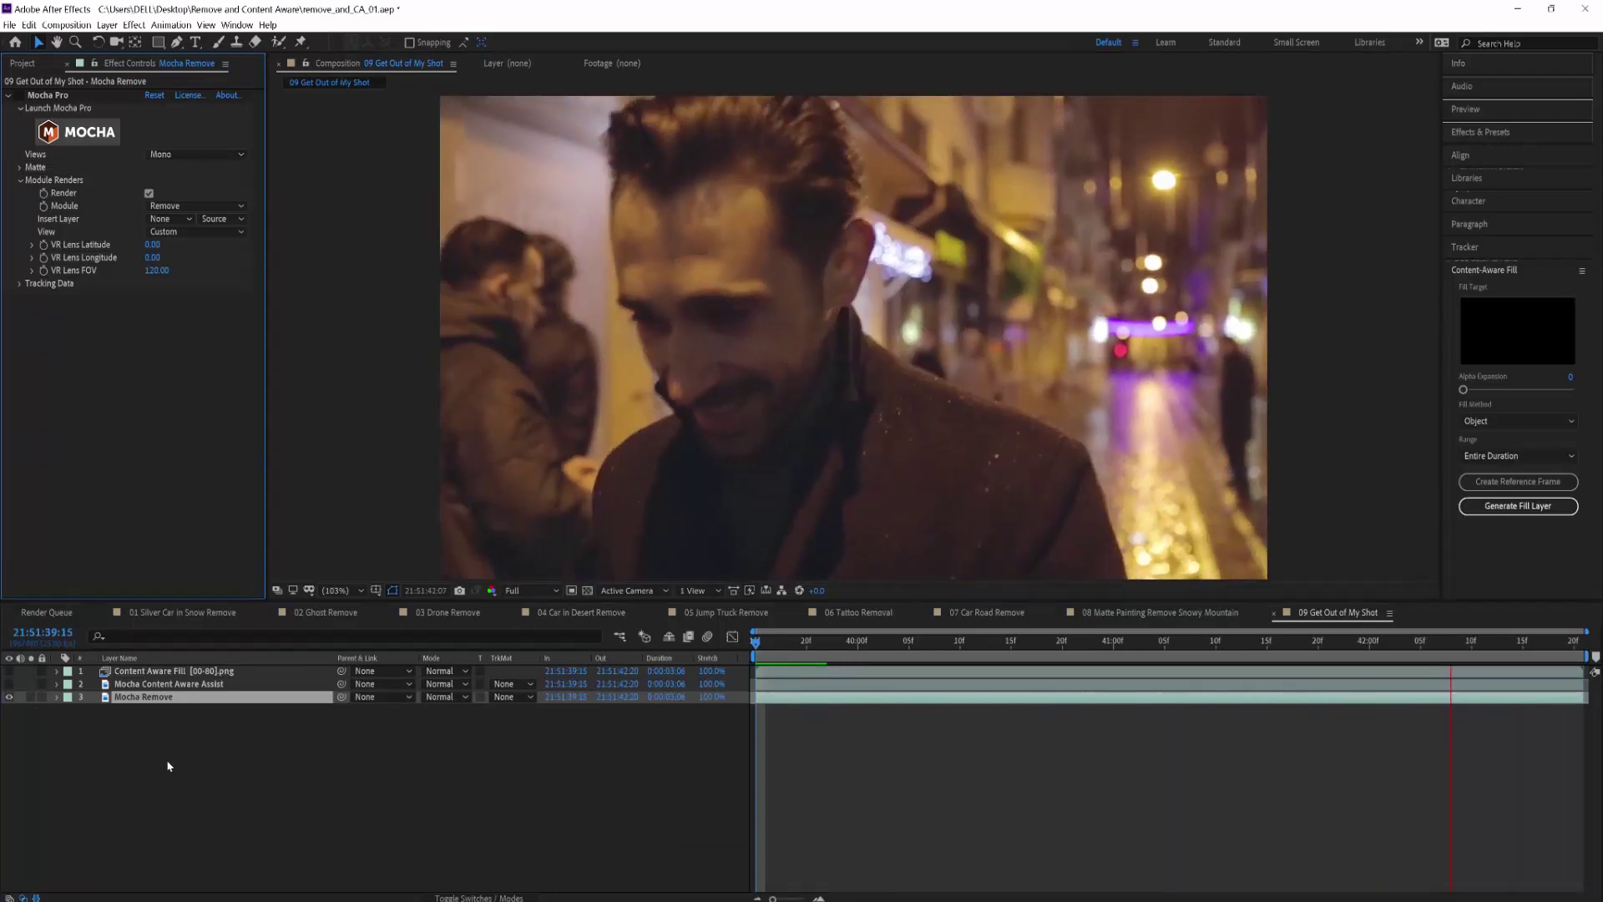
{"action": "left_click", "coordinate": [9, 670]}
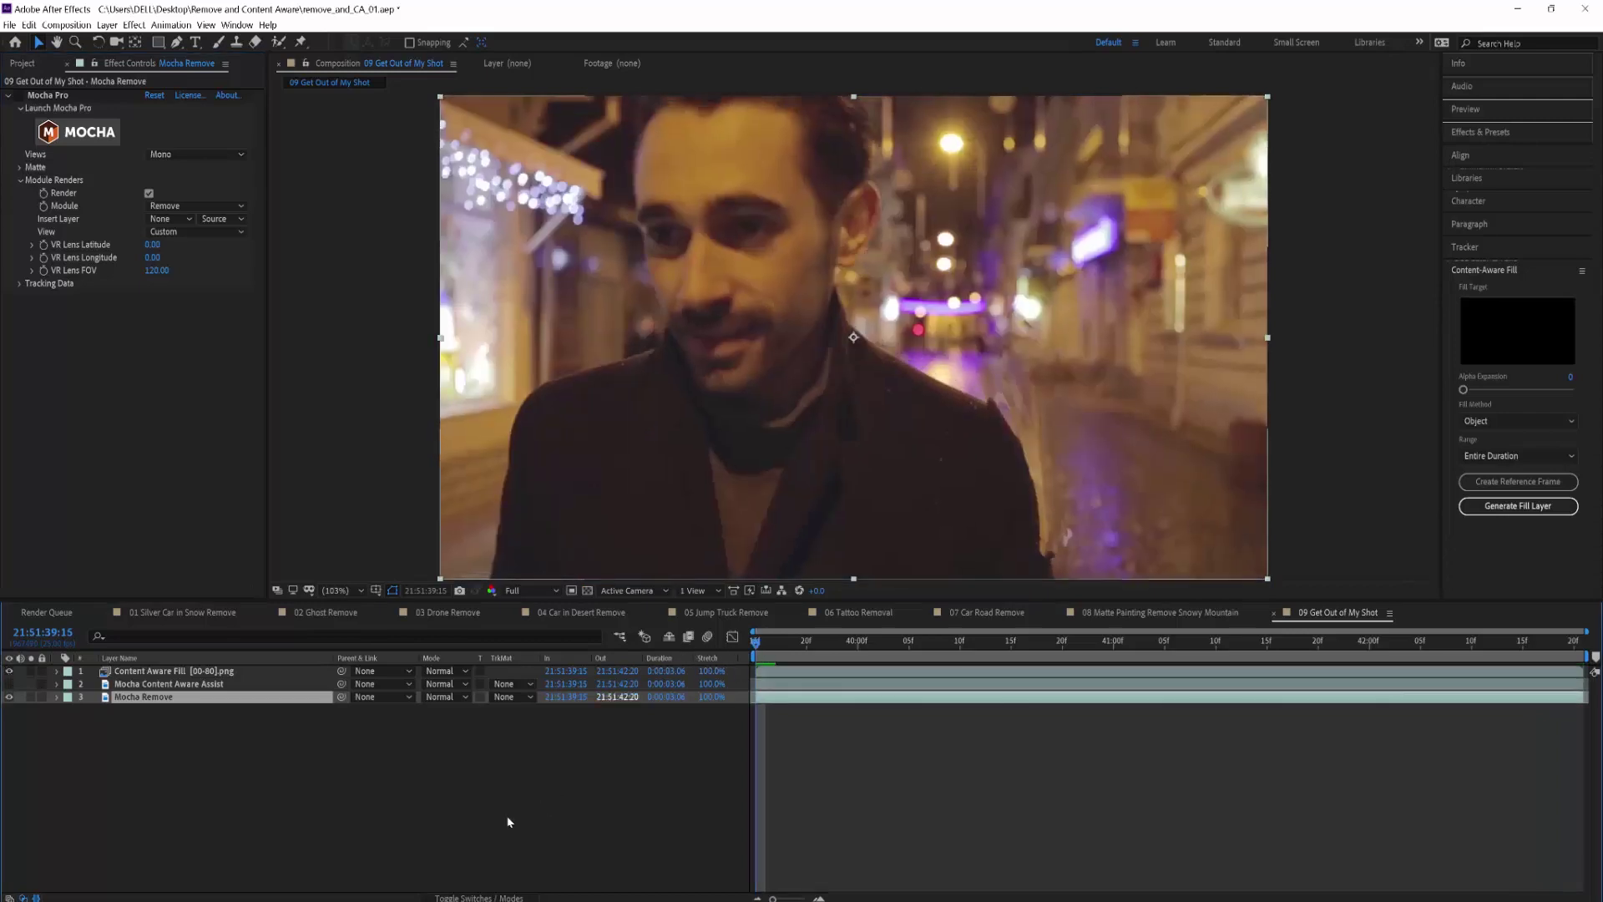
{"action": "key", "text": "space"}
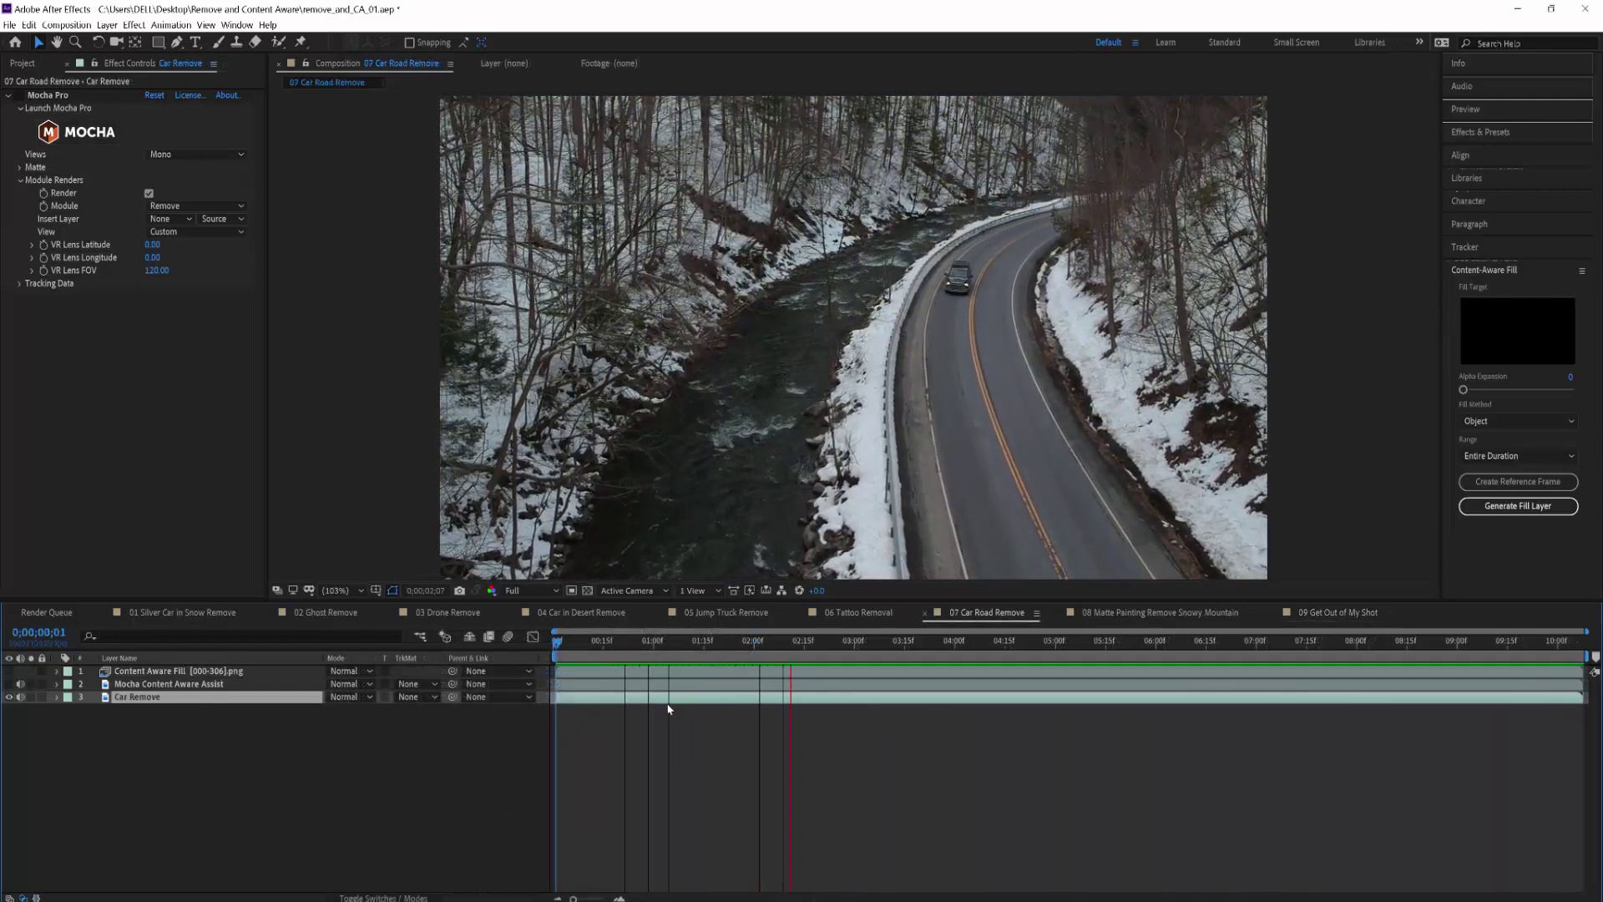
{"action": "key", "text": "space"}
In 07 Car Road Remove, select Car Remove and toggle the Mocha Content Aware Assist layer during playback.
{"action": "key", "text": "space"}
{"action": "left_click", "coordinate": [185, 698]}
{"action": "left_click", "coordinate": [20, 684]}
{"action": "key", "text": "space"}
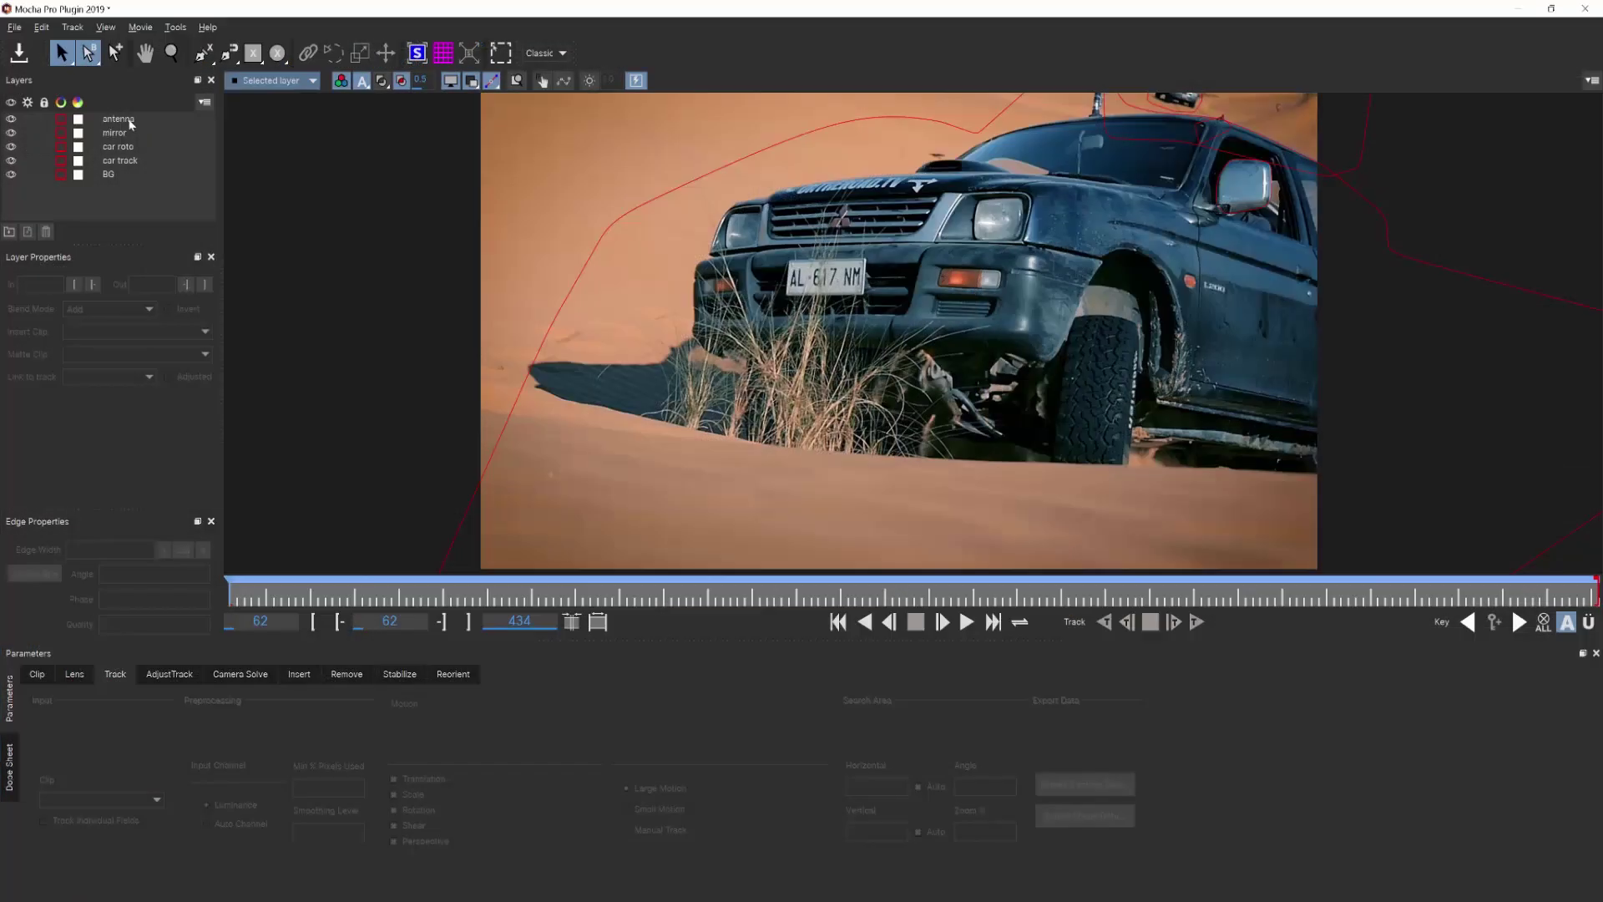
Play the shot with antenna, mirror and car roto selected, then with car track alone.
{"action": "left_click", "coordinate": [128, 123]}
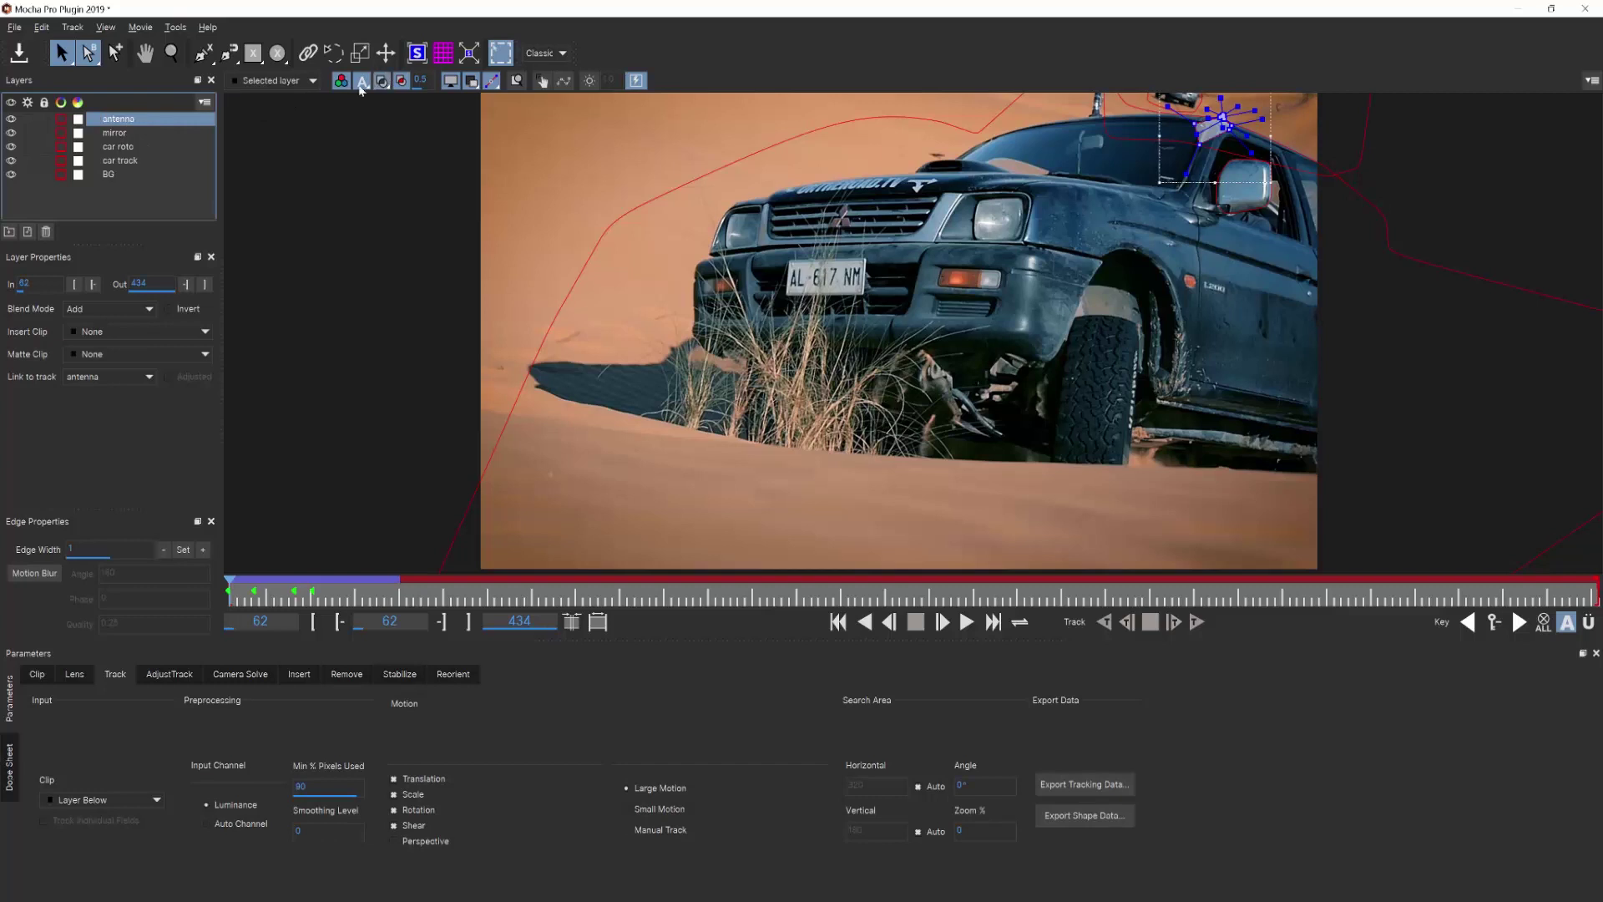
{"action": "left_click", "coordinate": [118, 149], "text": "shift"}
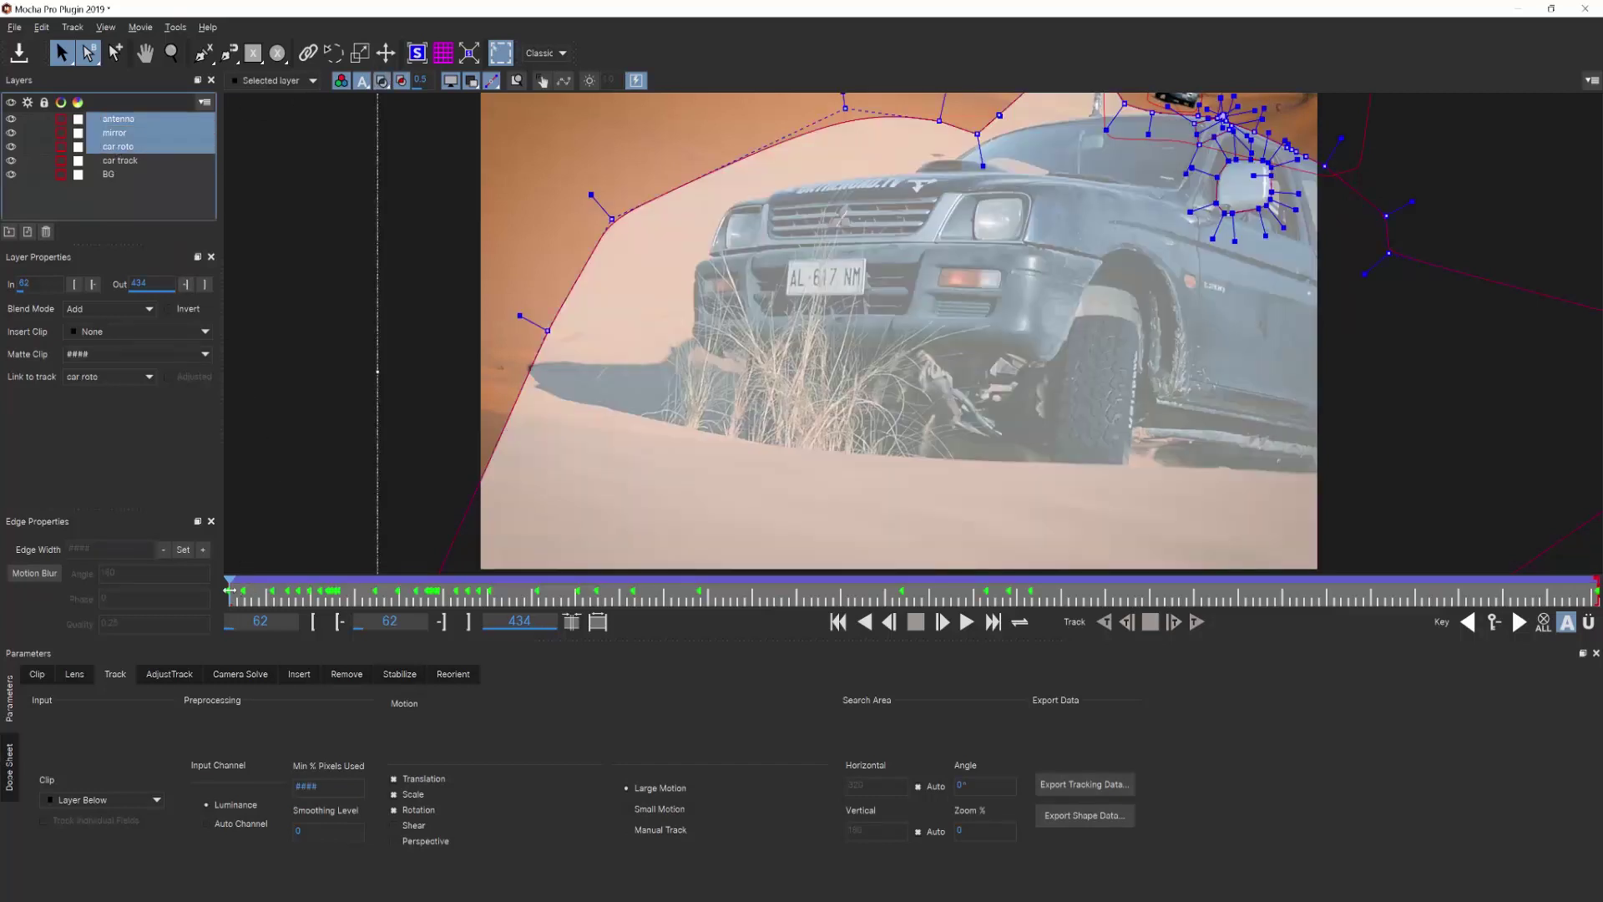
{"action": "key", "text": "f"}
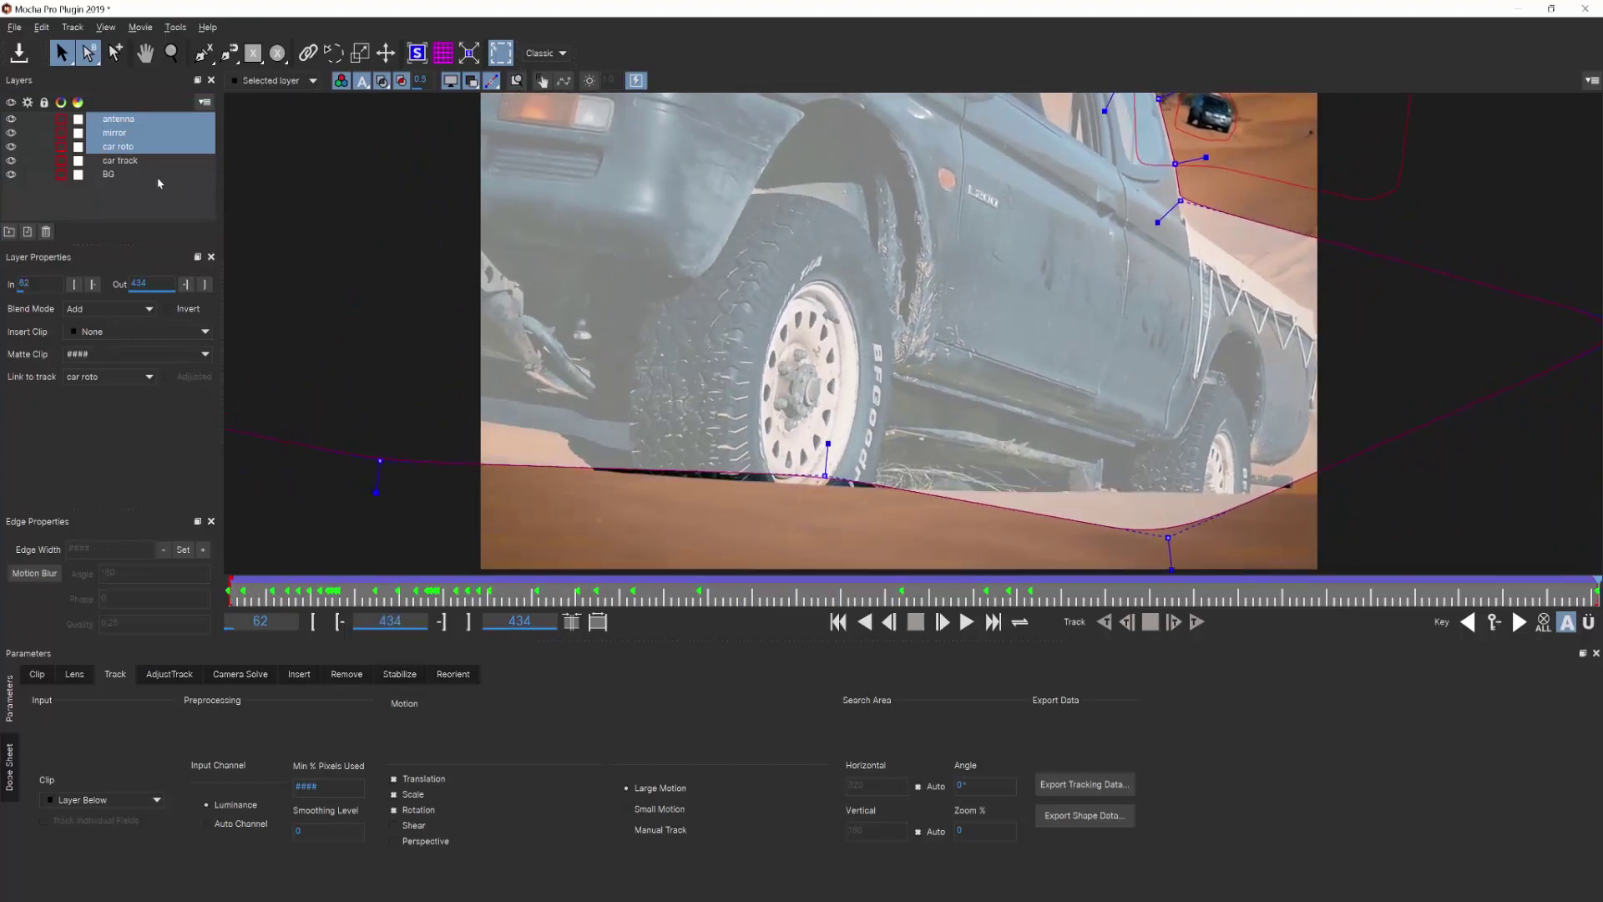
{"action": "left_click", "coordinate": [134, 161]}
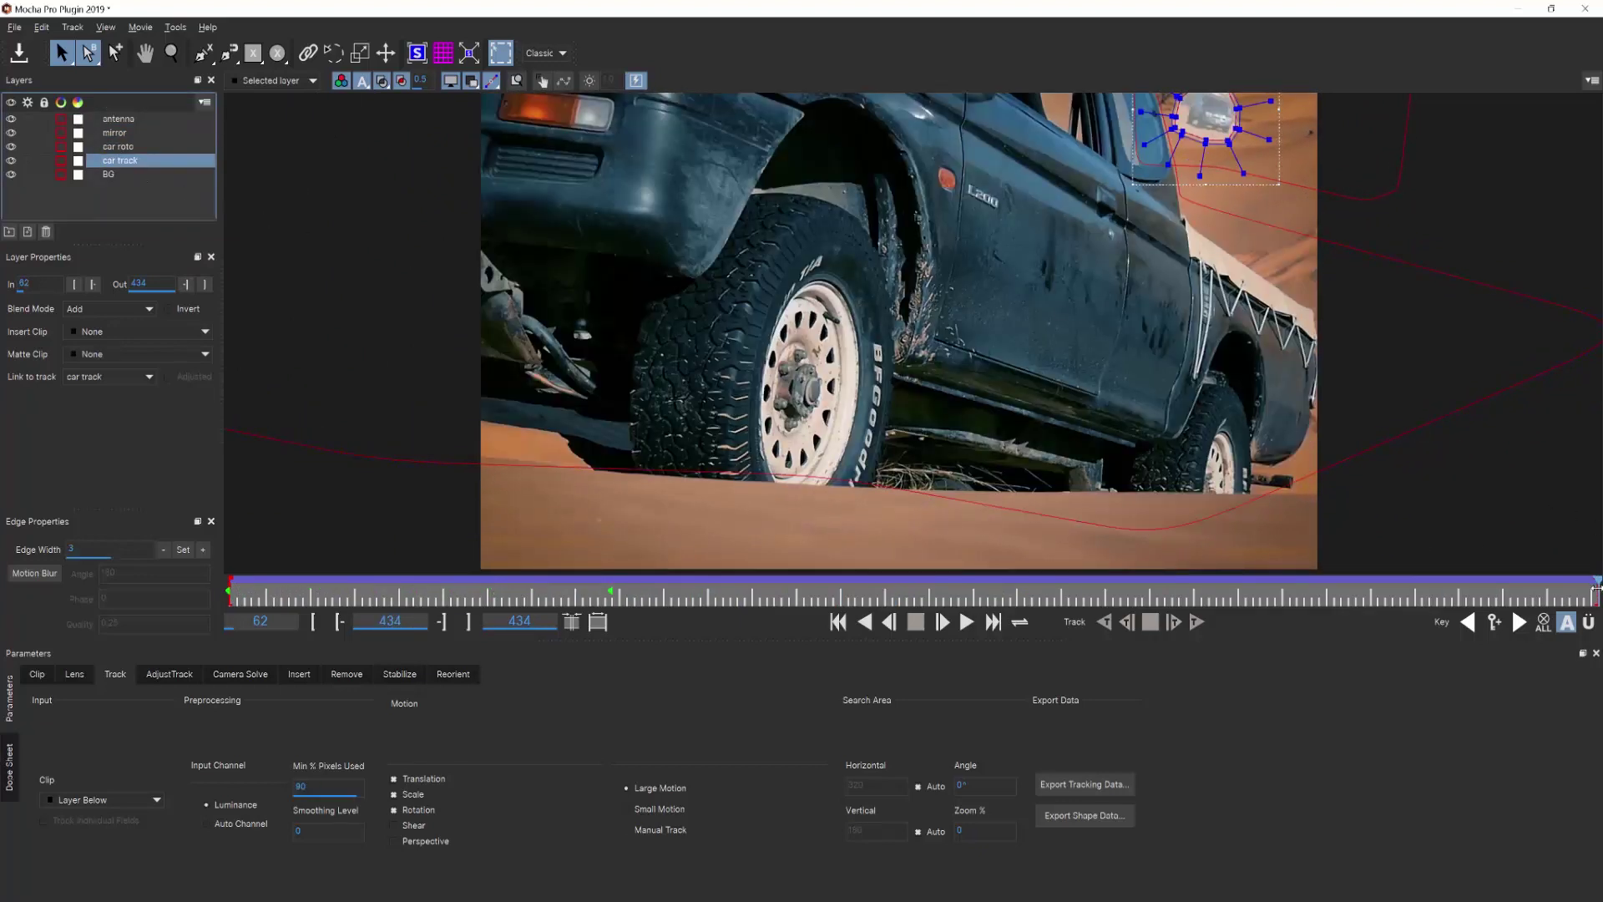
{"action": "key", "text": "space"}
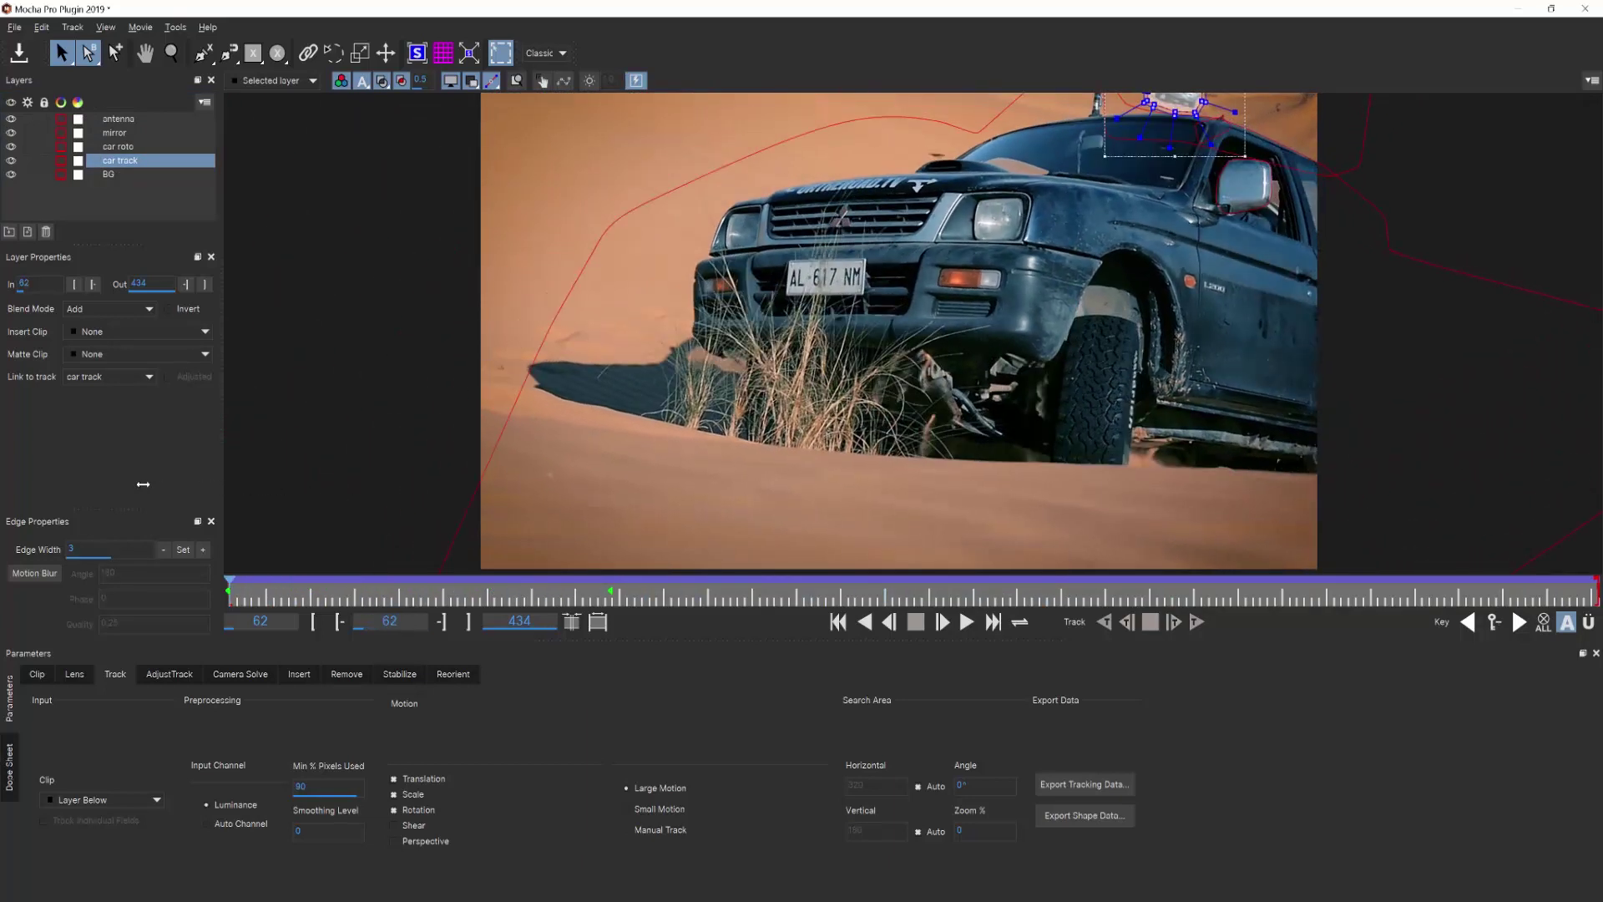
Select BG, show the planar surface grid, and reselect the car track layer.
{"action": "left_click", "coordinate": [117, 174]}
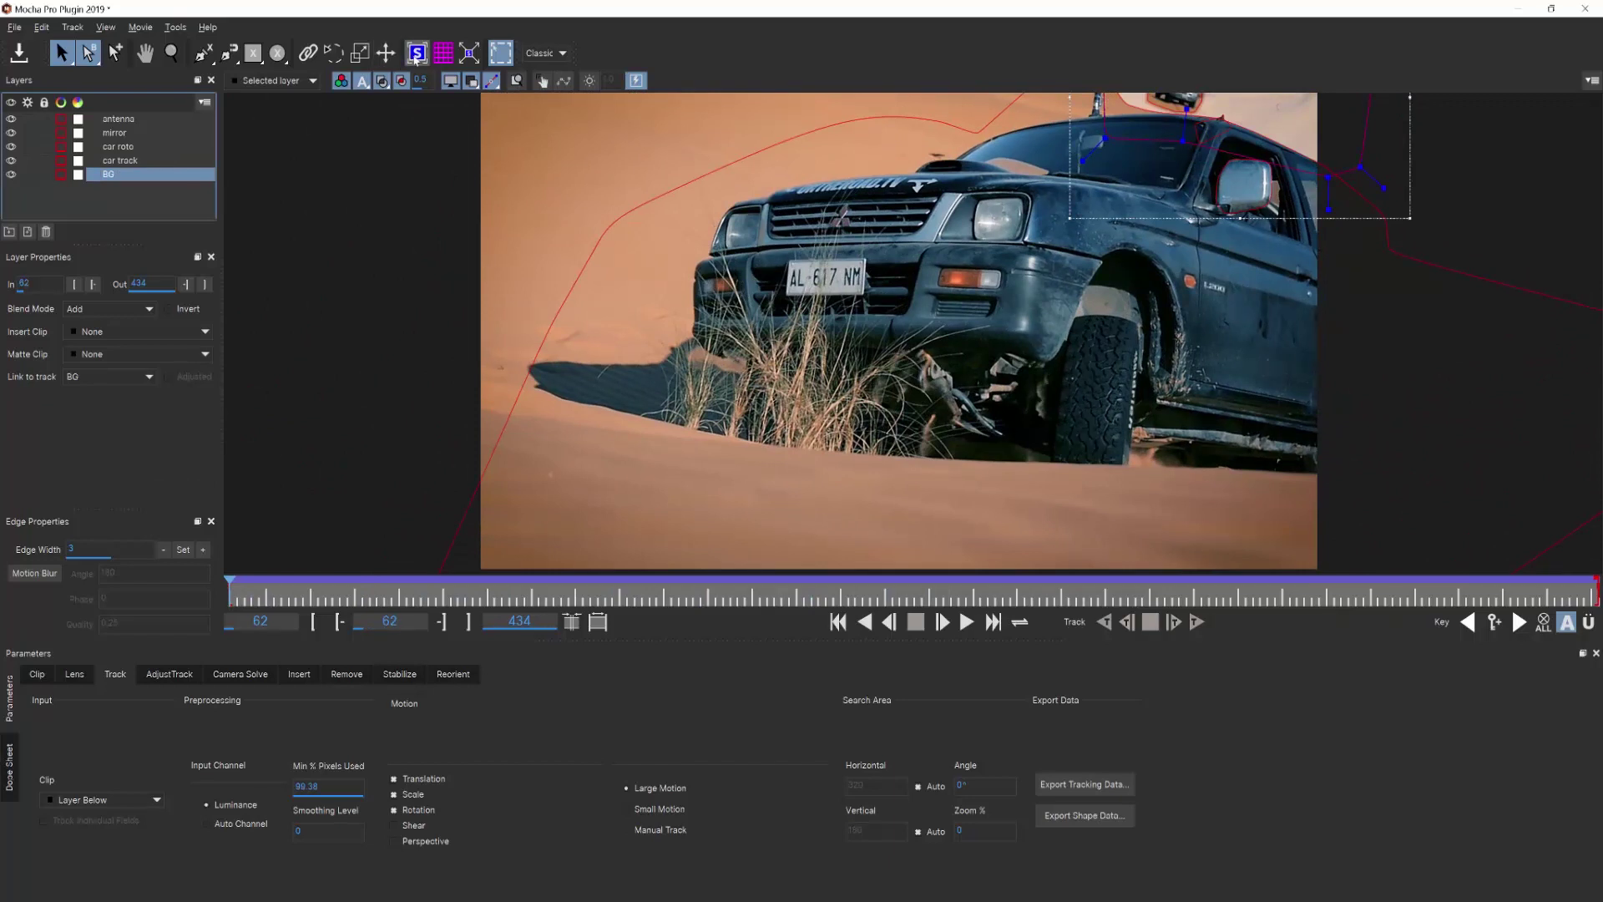
{"action": "left_click", "coordinate": [443, 53]}
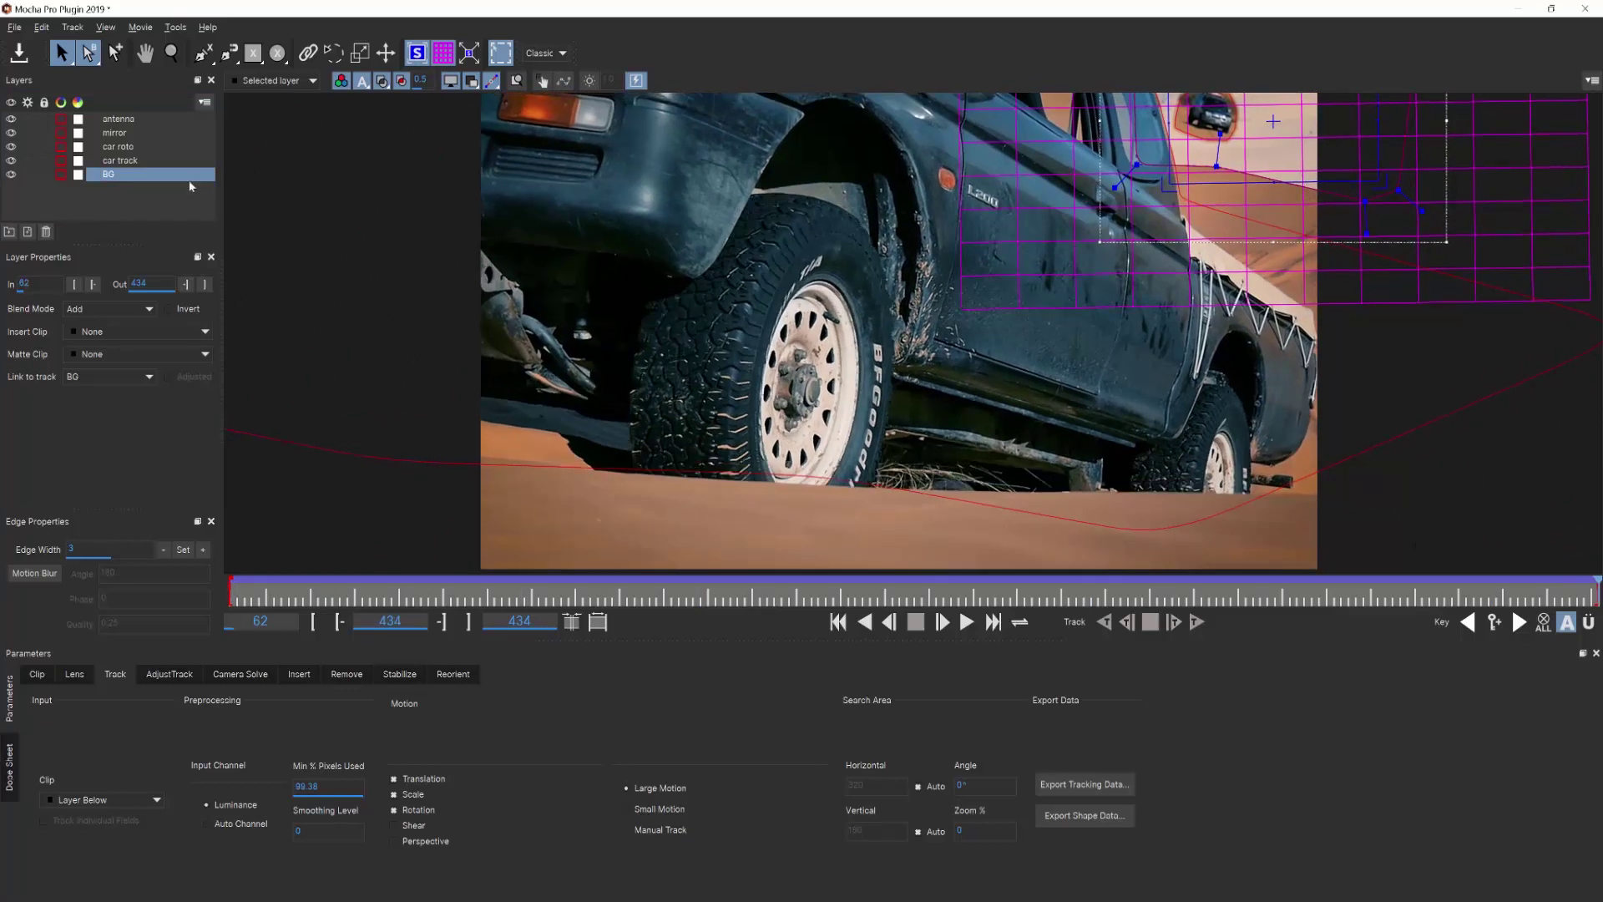
{"action": "left_click", "coordinate": [154, 166]}
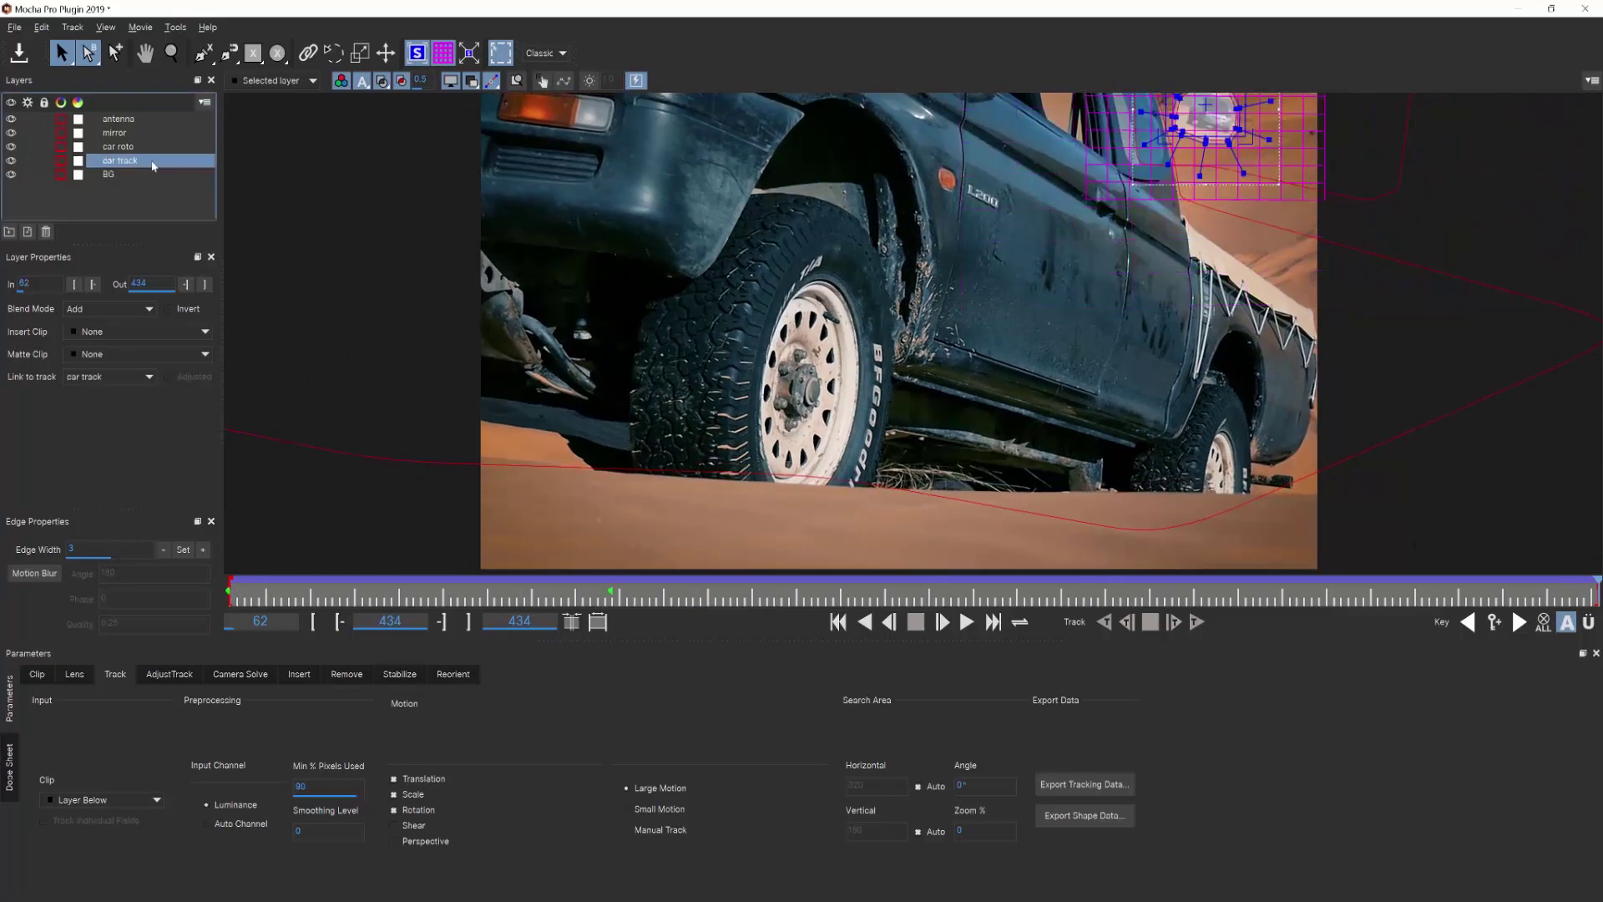
In the Remove tab, hide the viewer overlays and render the car removal forward.
{"action": "left_click", "coordinate": [364, 675]}
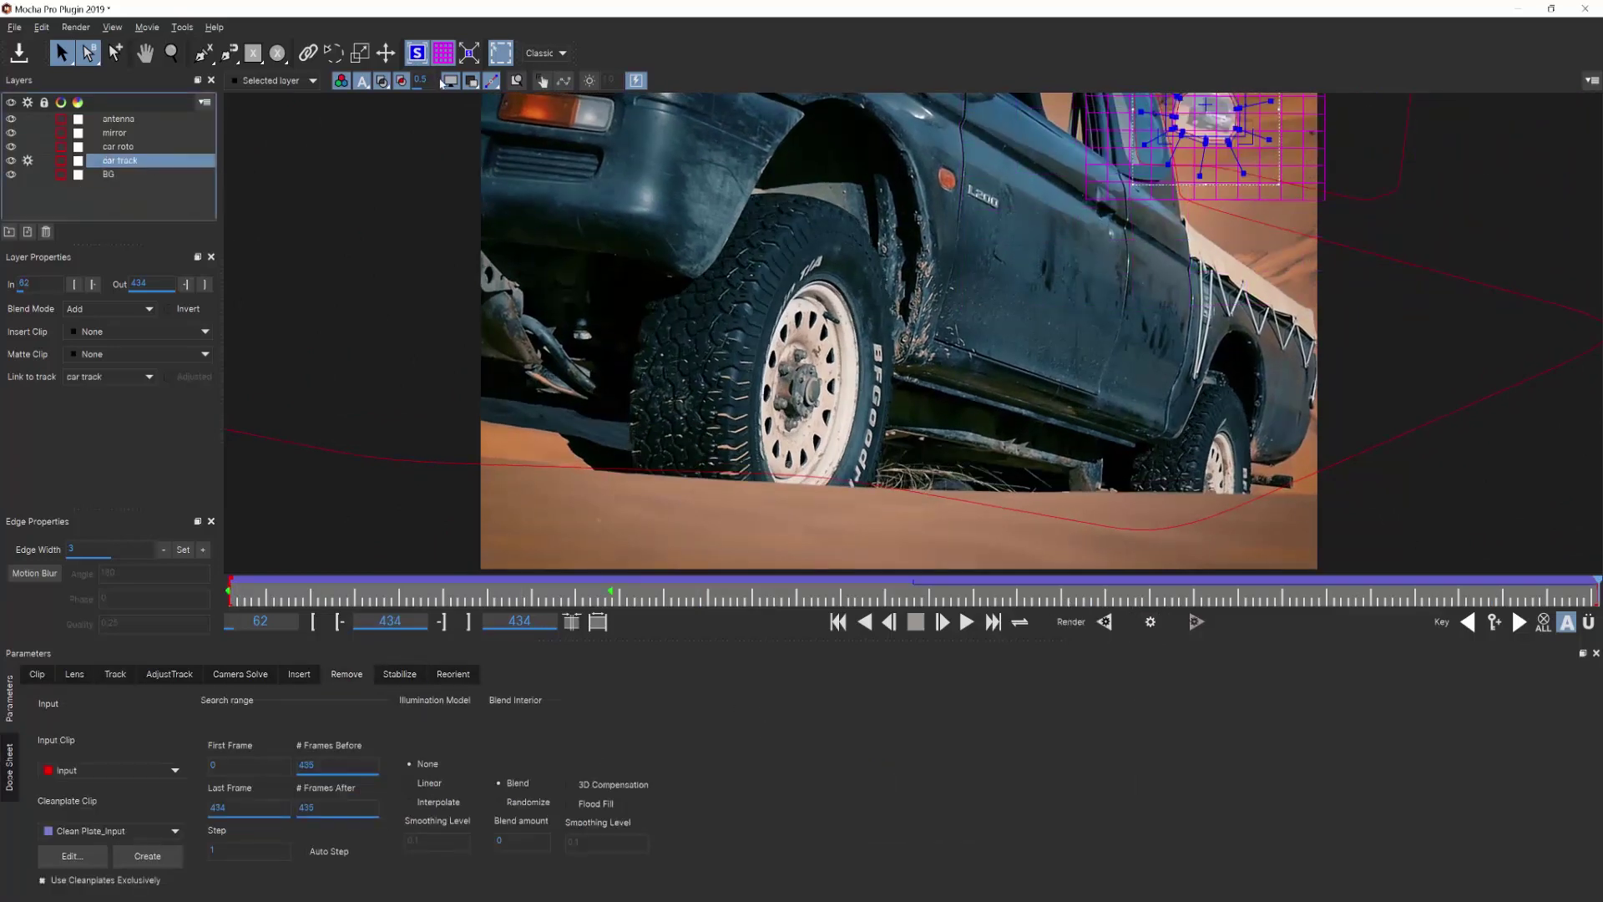
{"action": "left_click", "coordinate": [468, 81]}
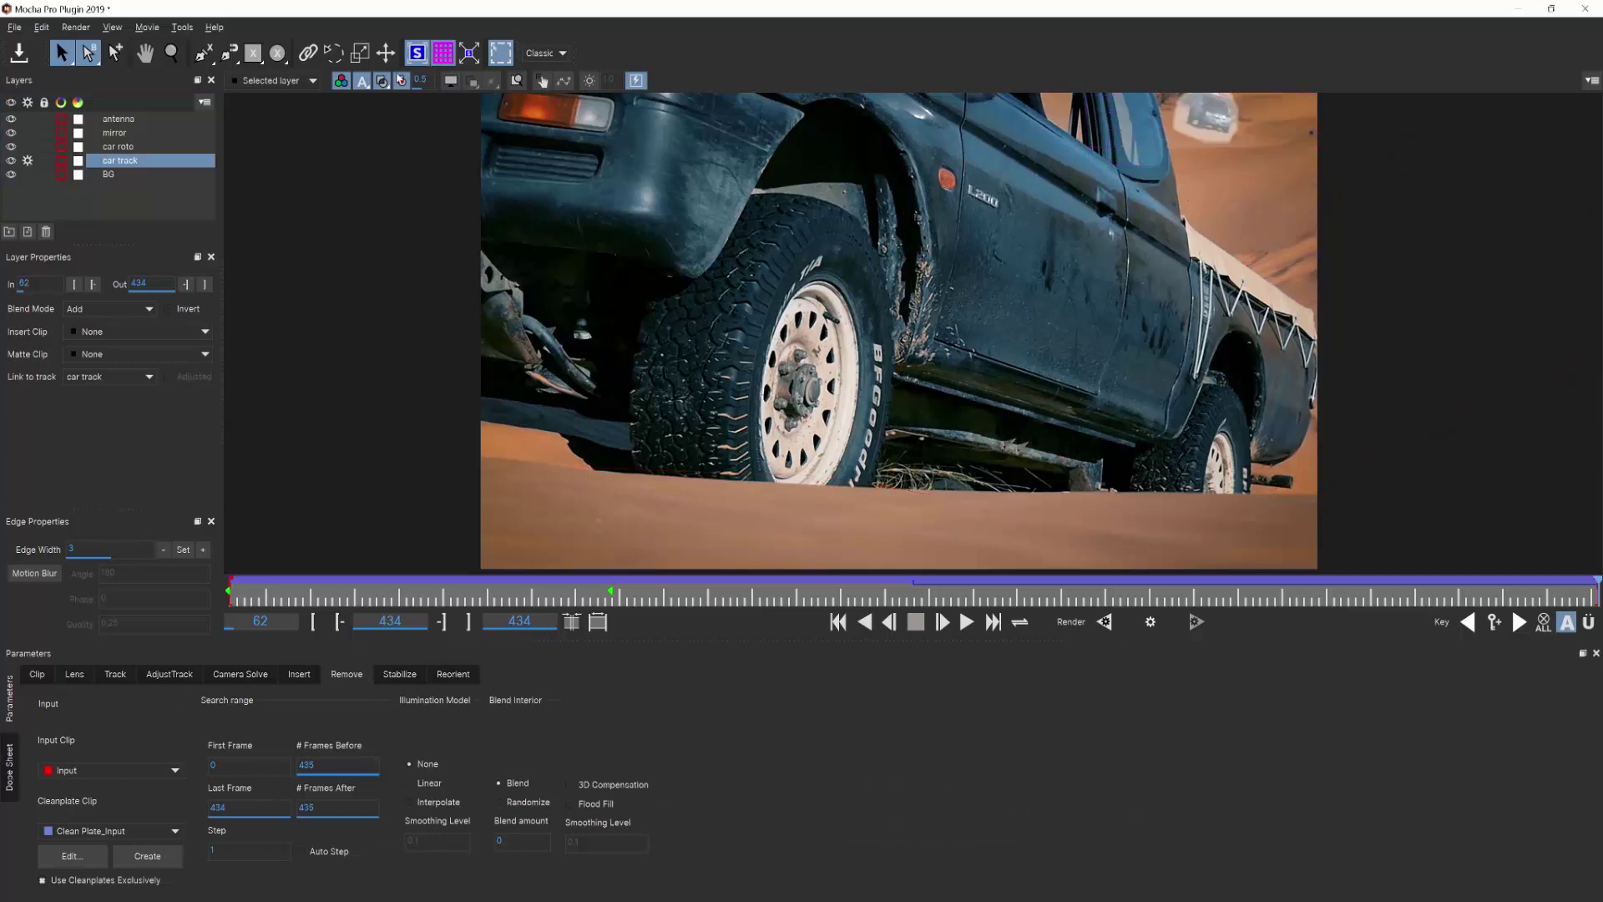
{"action": "left_click", "coordinate": [1197, 622]}
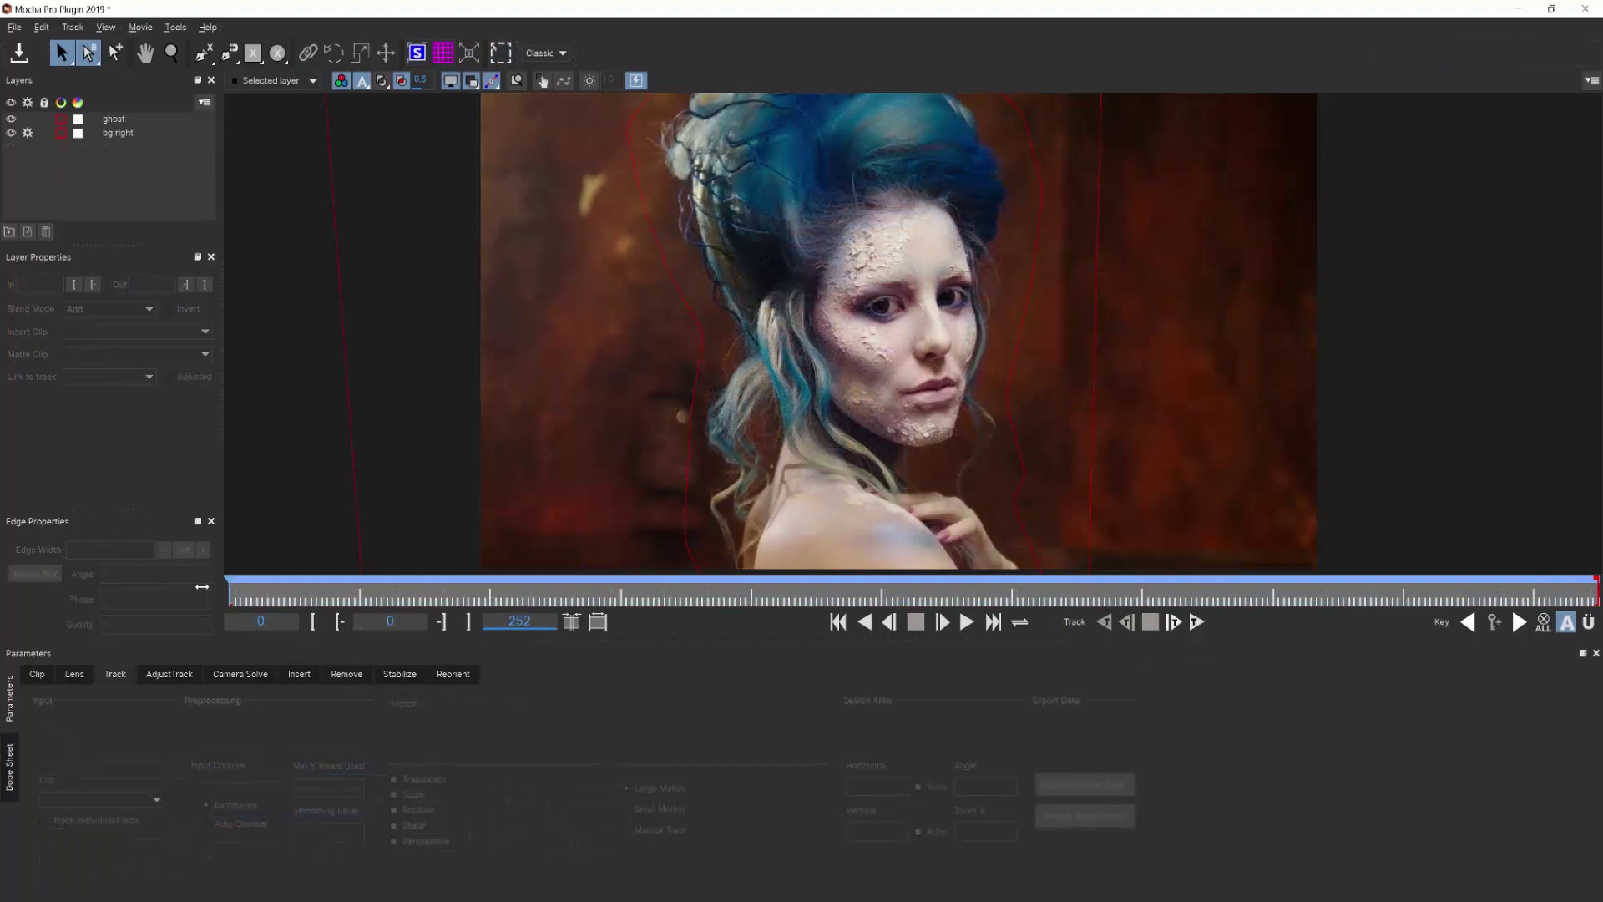
Scrub to frame 111 with the surface grid shown, check the bg right track, then select ghost.
{"action": "left_click_drag", "start_coordinate": [215, 587], "coordinate": [127, 570]}
{"action": "left_click", "coordinate": [443, 53]}
{"action": "left_click", "coordinate": [332, 206]}
{"action": "left_click_drag", "start_coordinate": [226, 590], "coordinate": [237, 559]}
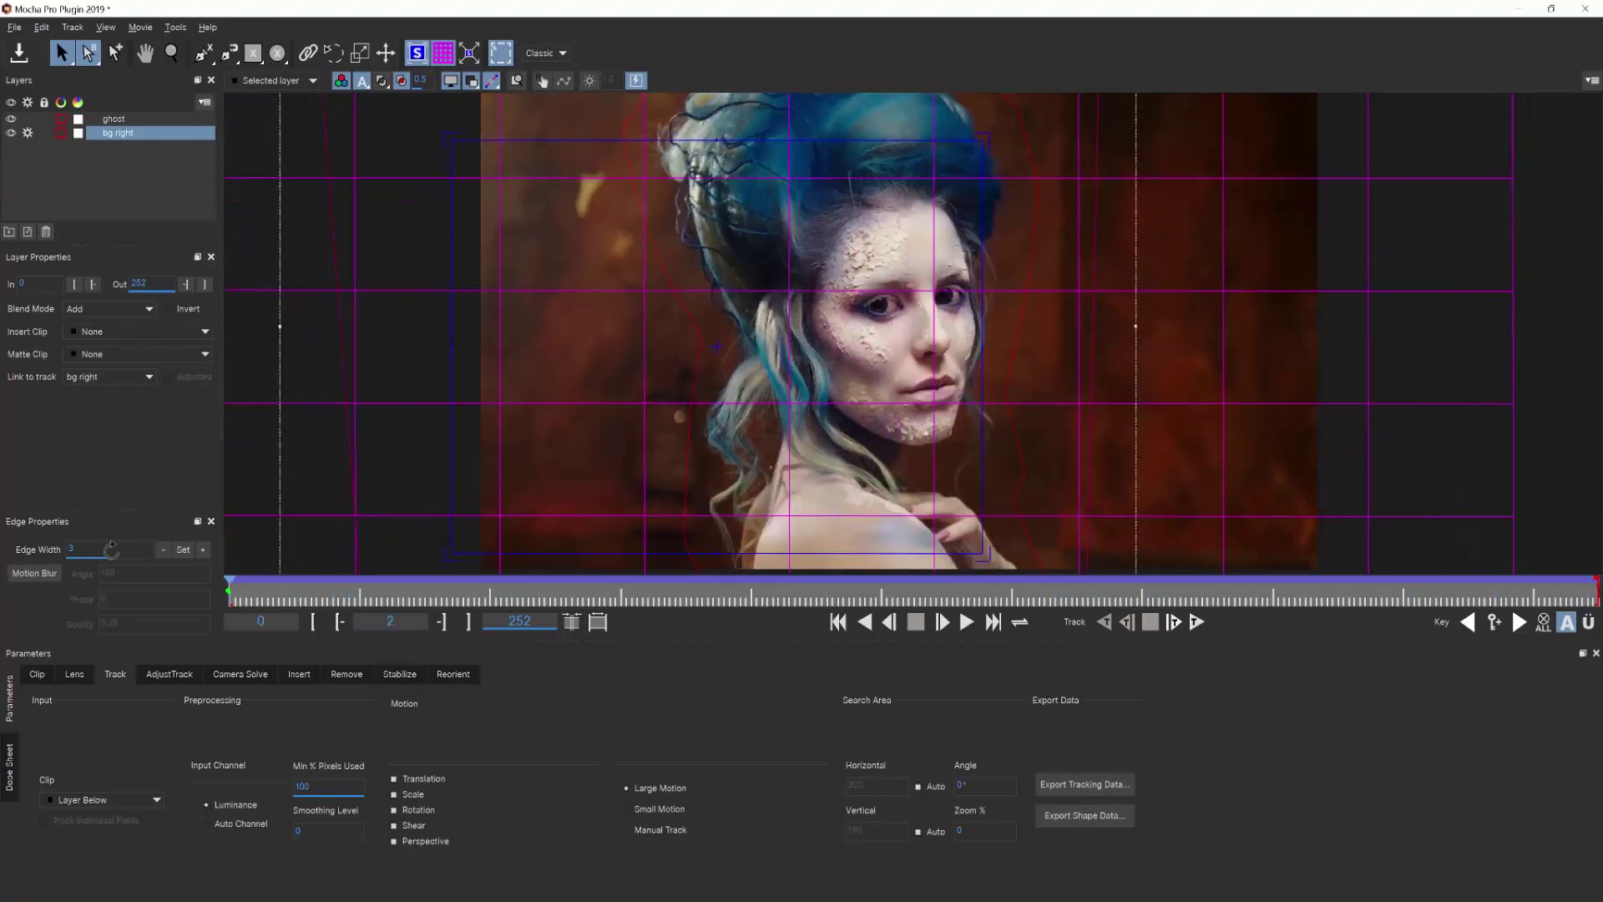
{"action": "left_click", "coordinate": [629, 202]}
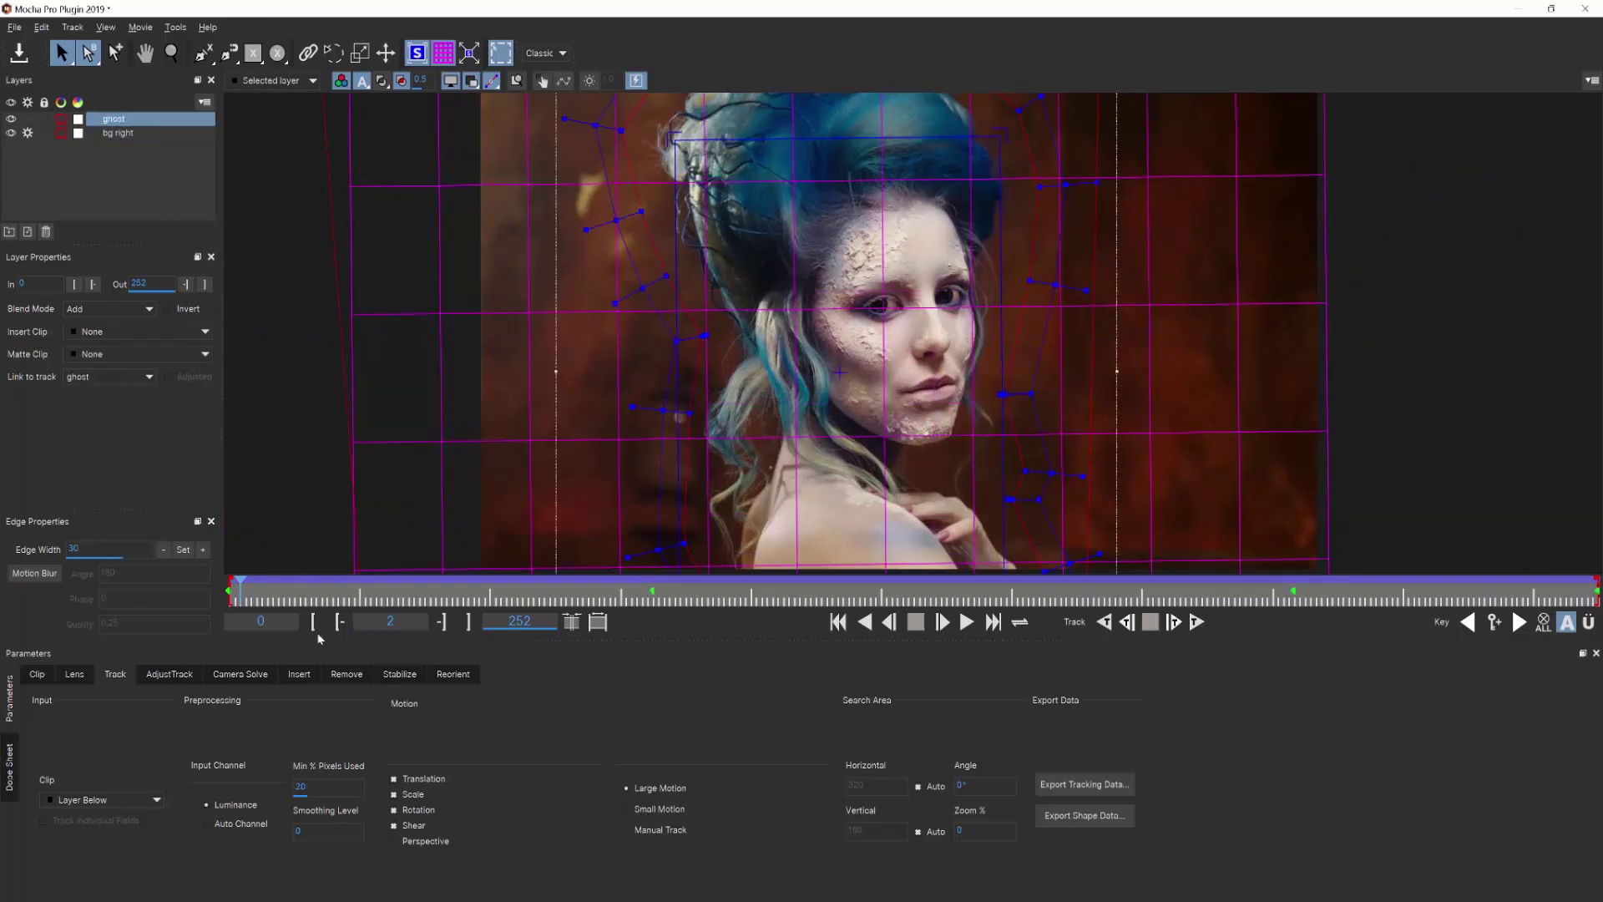
Render the ghost removal forward across the whole shot and inspect the ghost layer result.
{"action": "left_click", "coordinate": [344, 674]}
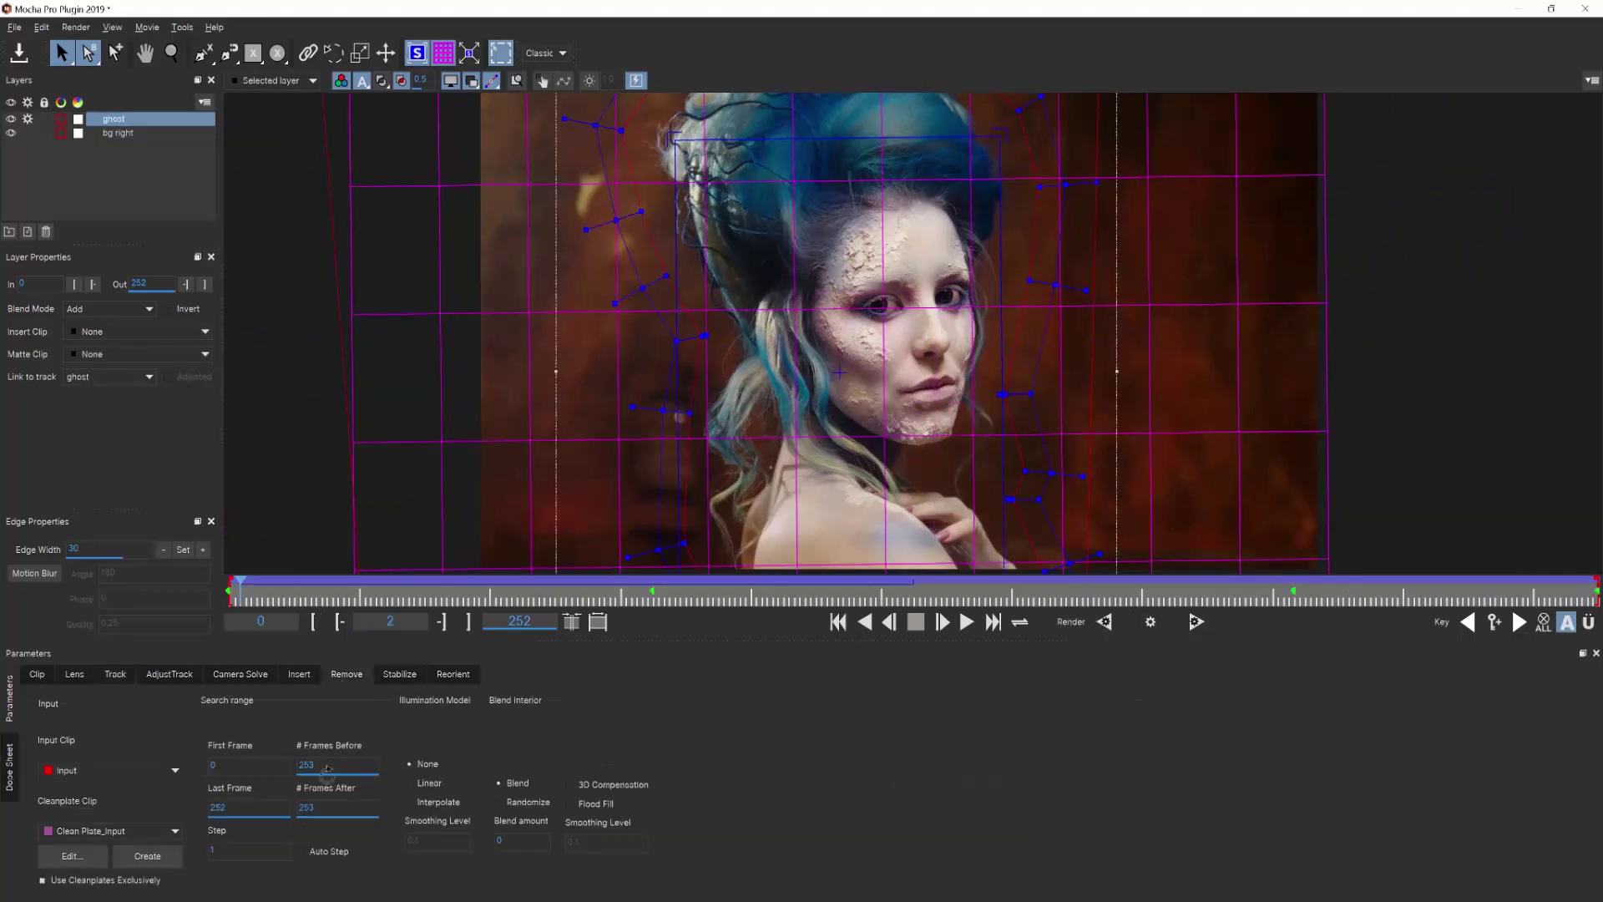
{"action": "left_click", "coordinate": [1196, 621]}
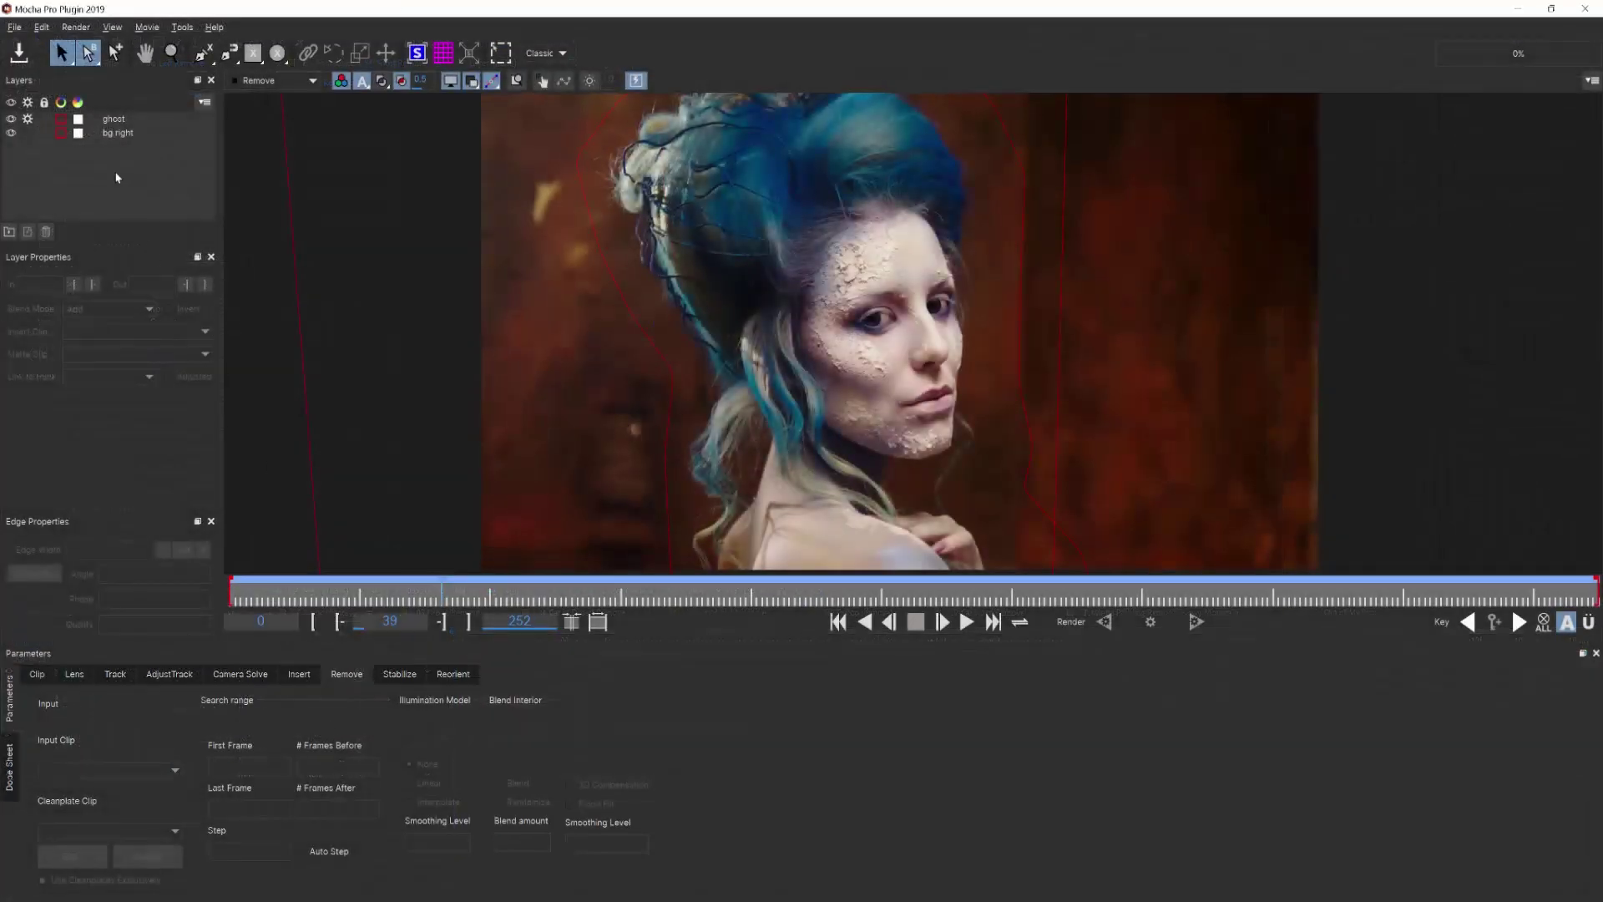
{"action": "left_click", "coordinate": [113, 119]}
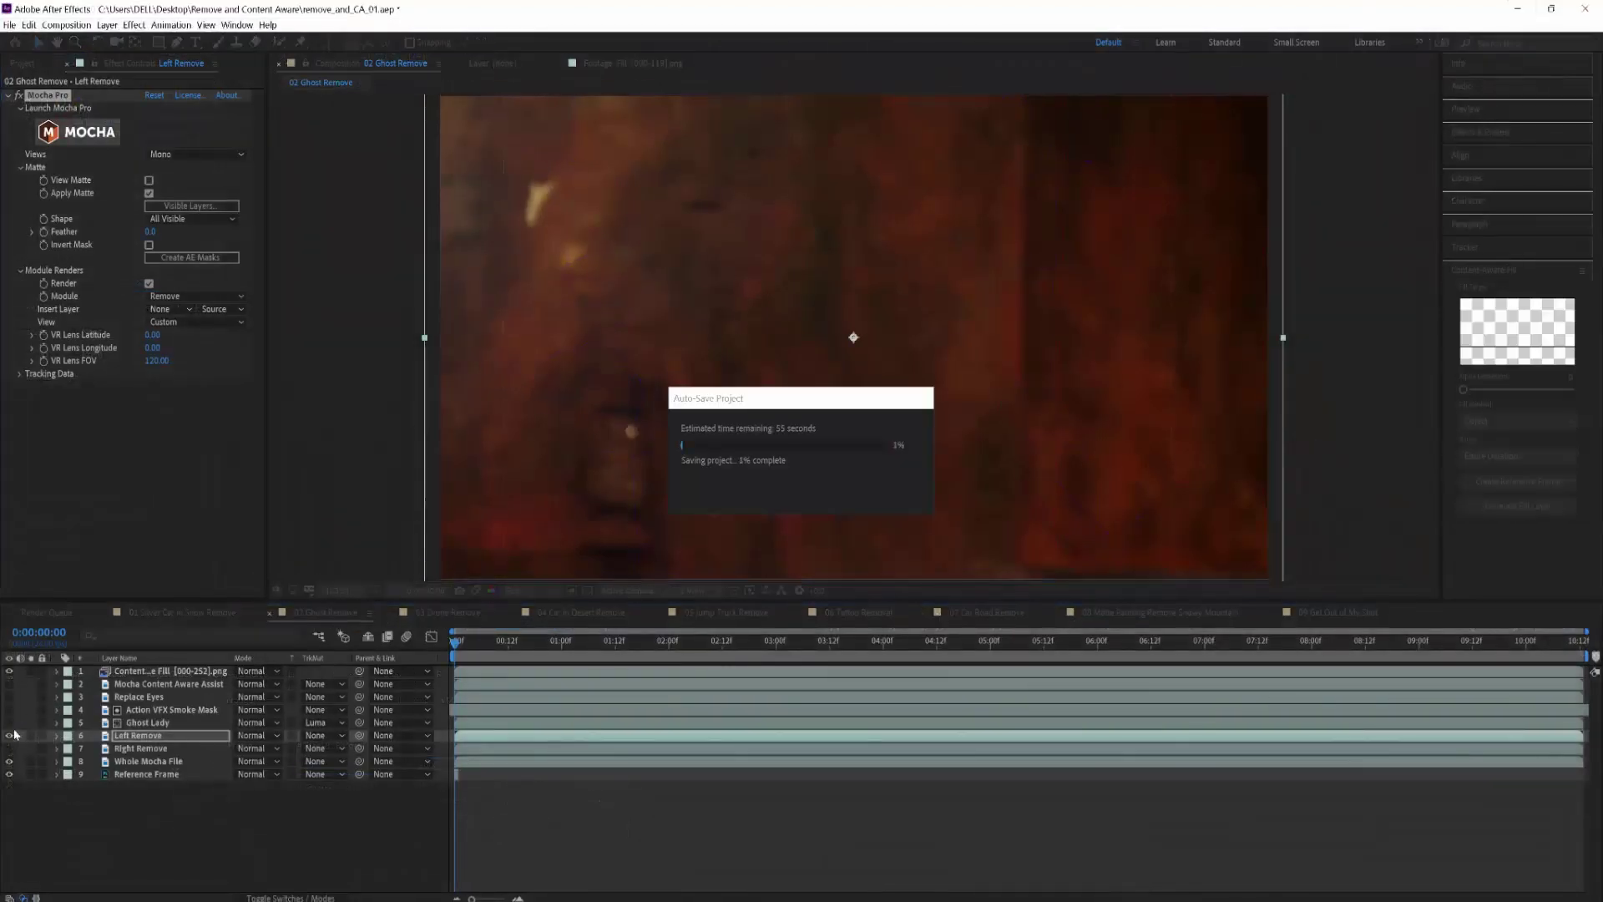
Make the Ghost Lady layer visible again, deselect Left Remove, and preview the ghost comp.
{"action": "left_click", "coordinate": [10, 722]}
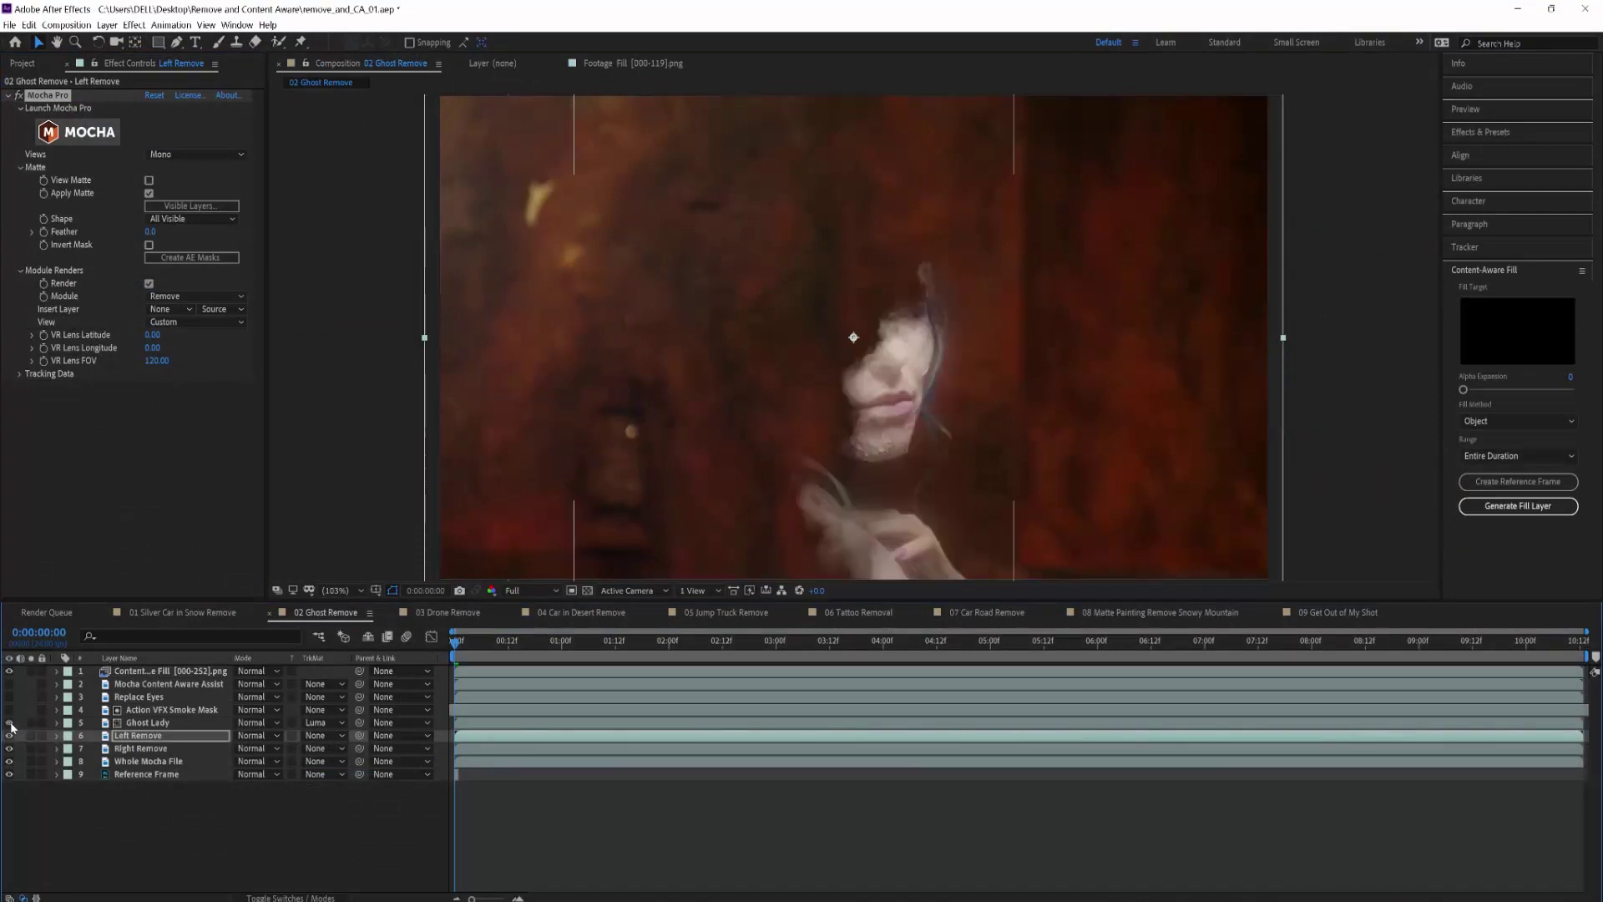
{"action": "left_click", "coordinate": [382, 834]}
{"action": "key", "text": "space"}
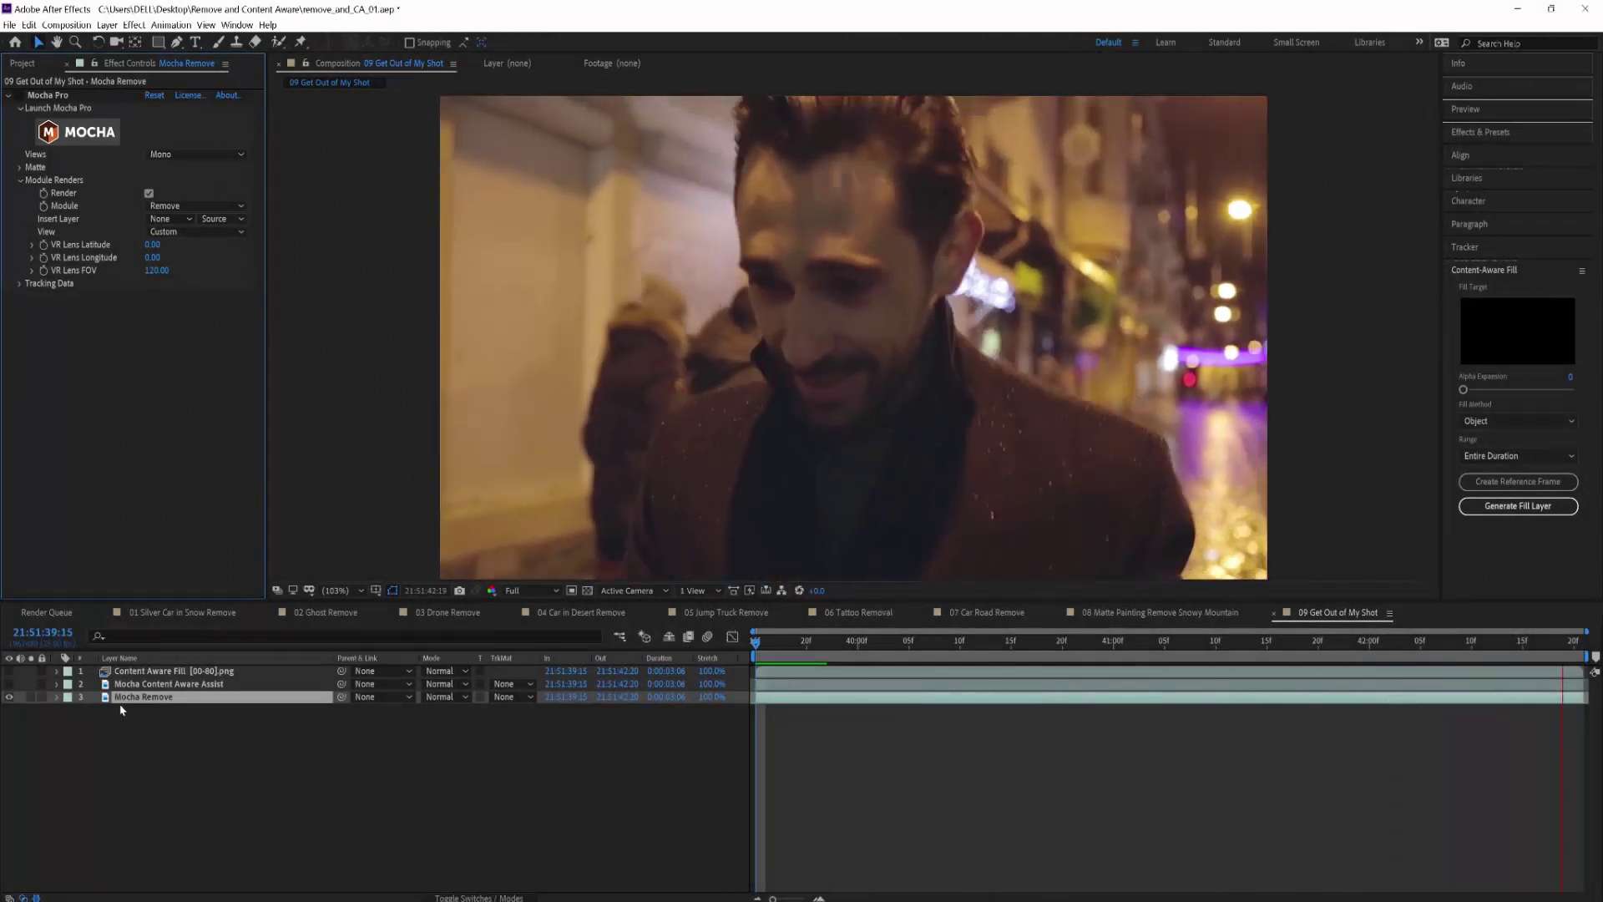
Turn on the Content Aware Fill layer to compare it with the Mocha Remove result.
{"action": "left_click", "coordinate": [9, 672]}
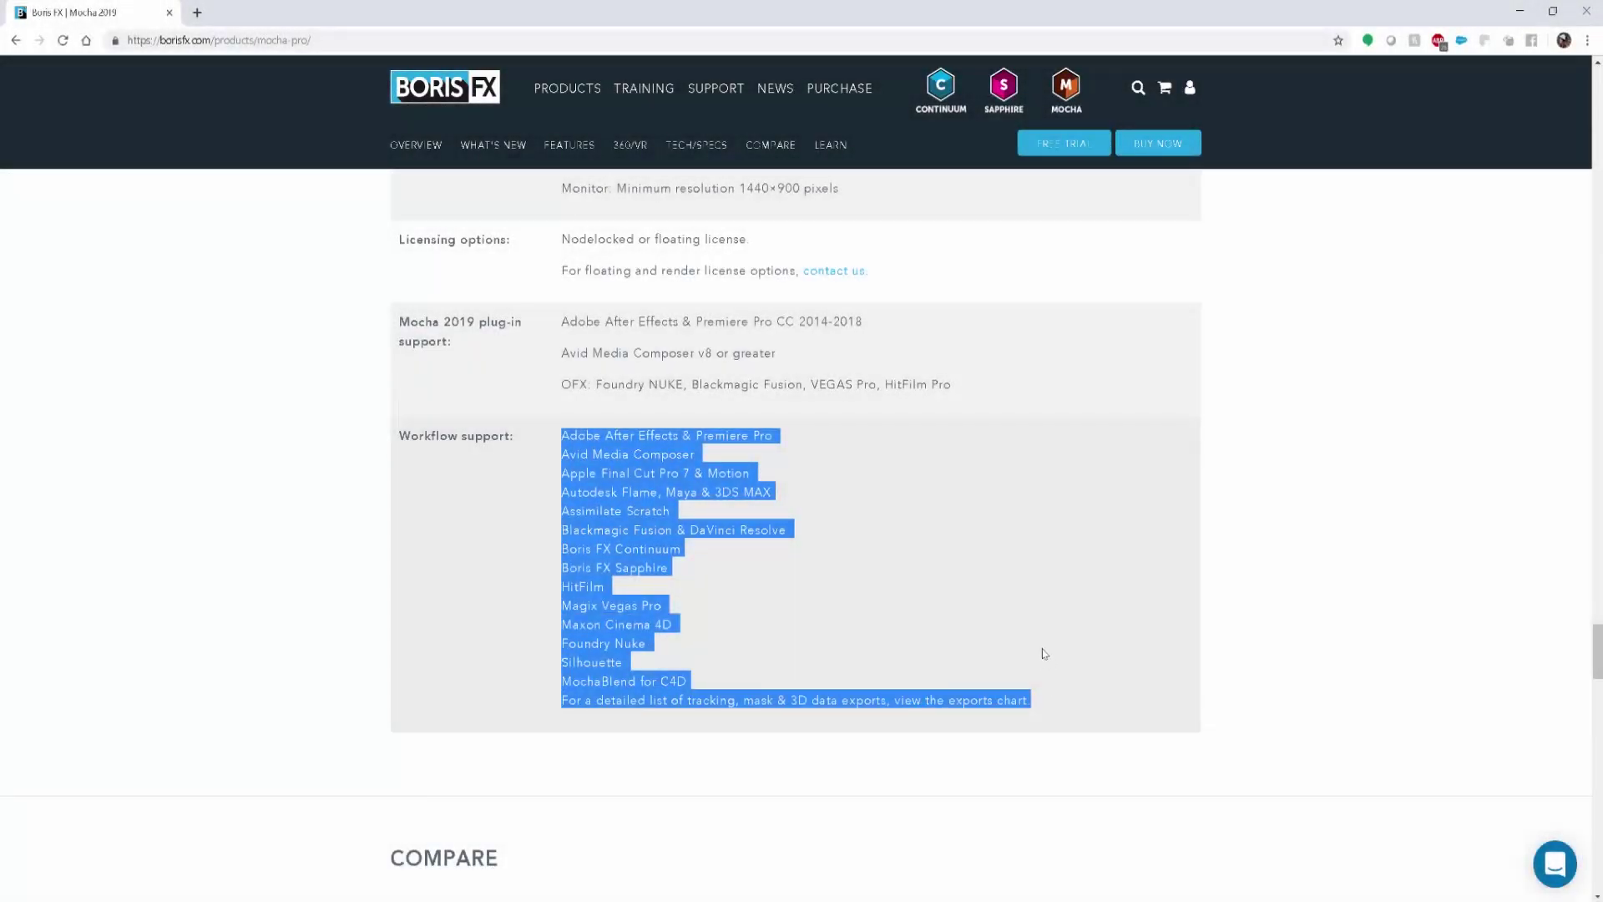
Highlight the Mocha 2019 plug-in host support entry and go to the Mocha Pro product page.
{"action": "left_click_drag", "start_coordinate": [904, 432], "coordinate": [537, 315]}
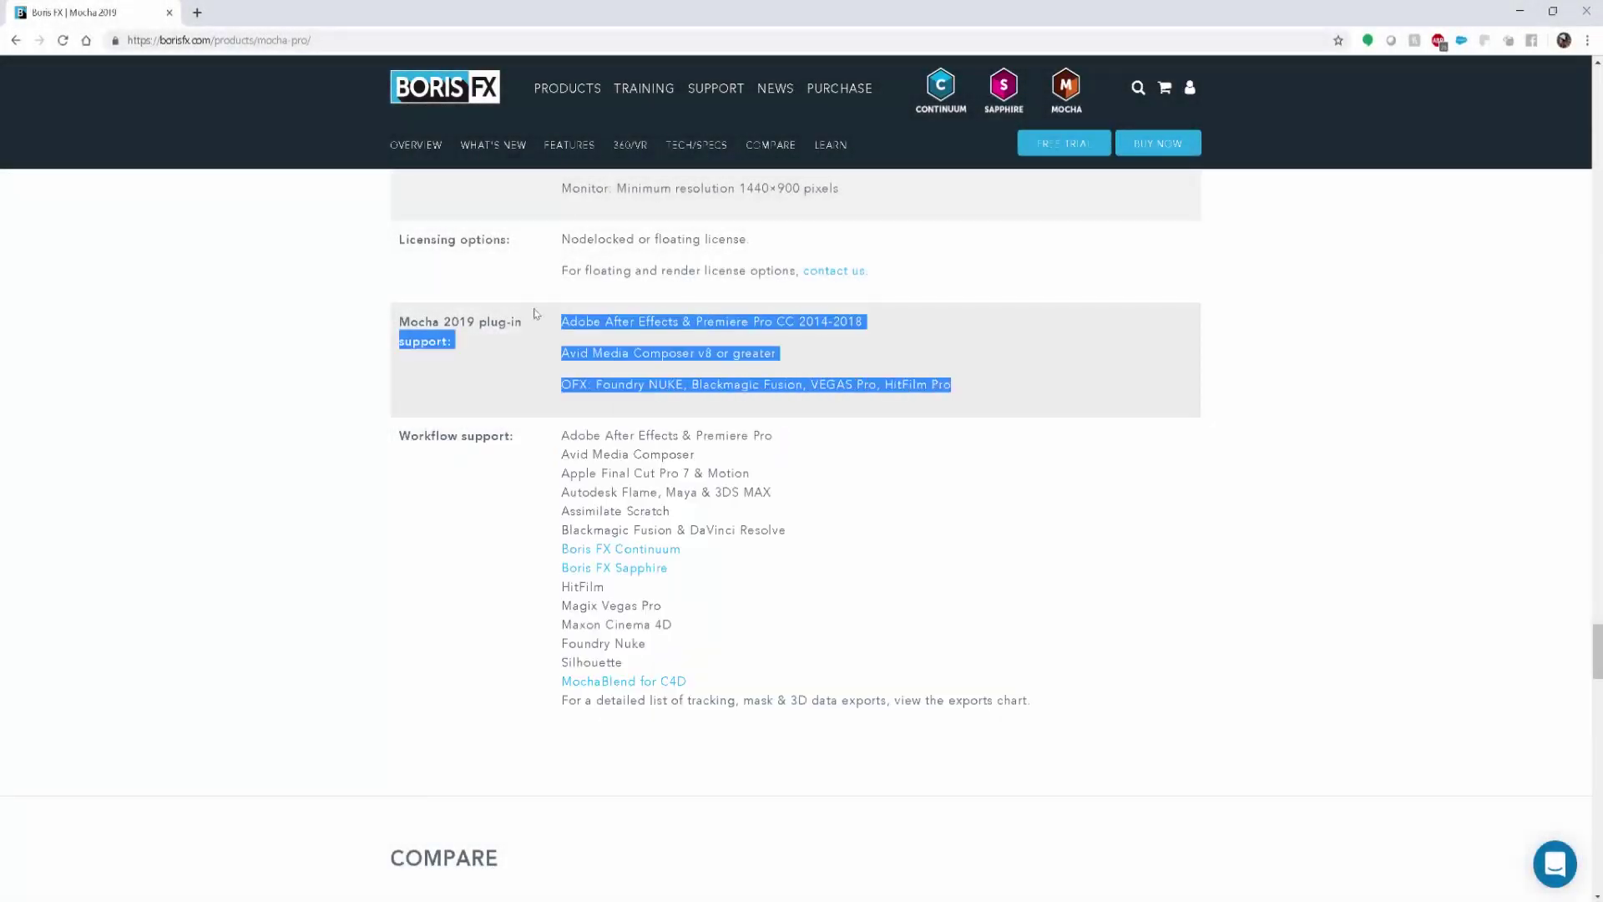
{"action": "left_click_drag", "start_coordinate": [399, 321], "coordinate": [1035, 418]}
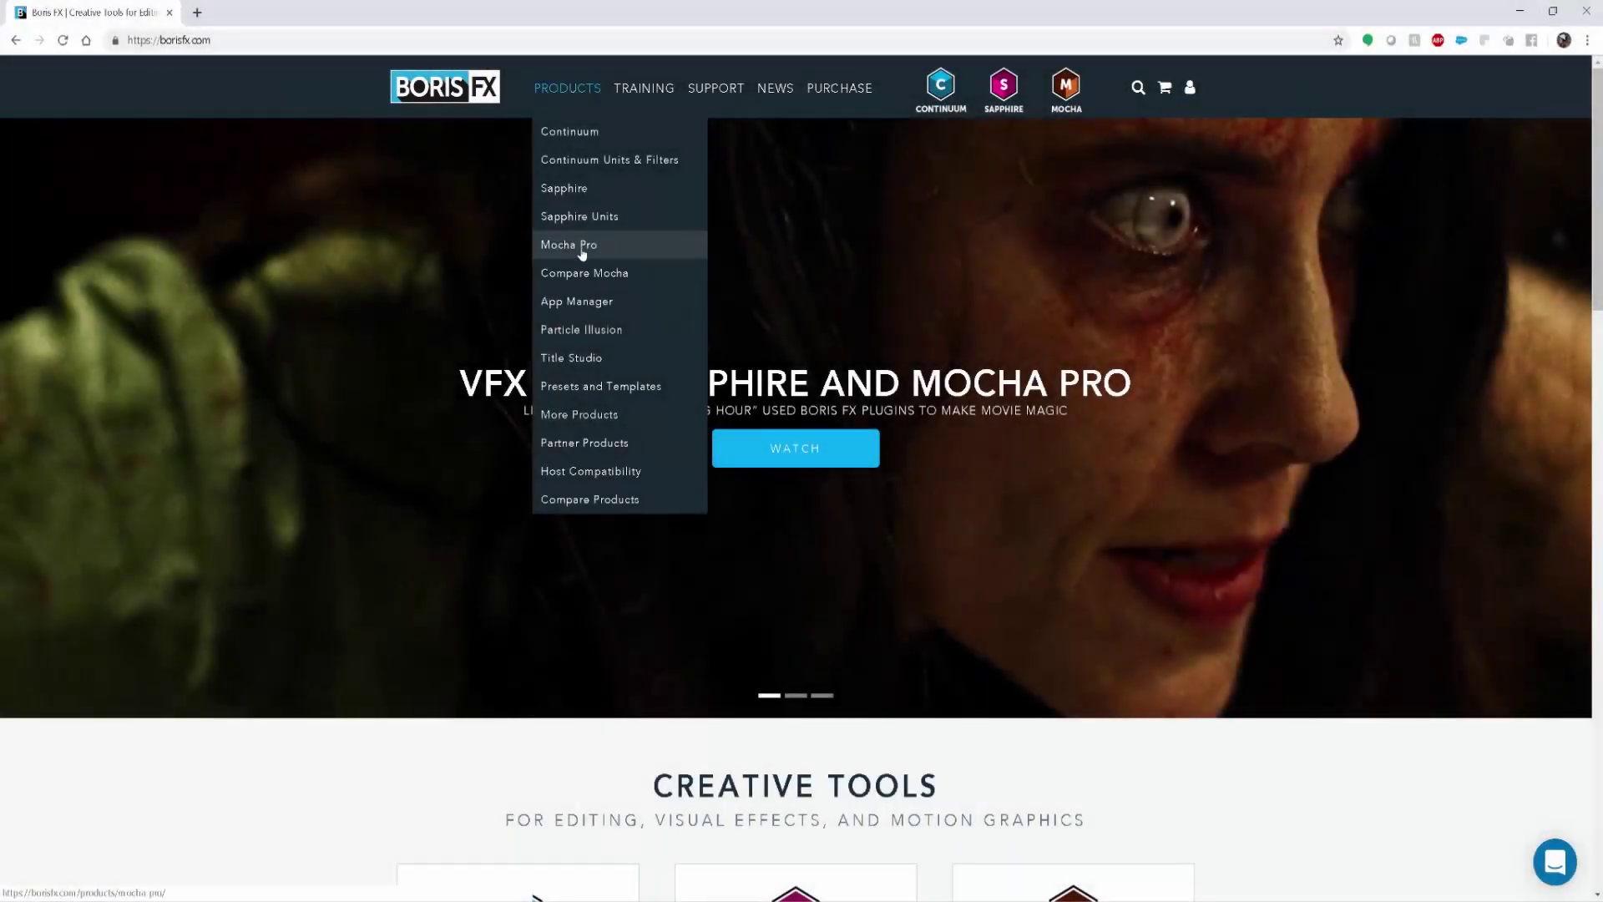
{"action": "left_click", "coordinate": [584, 243]}
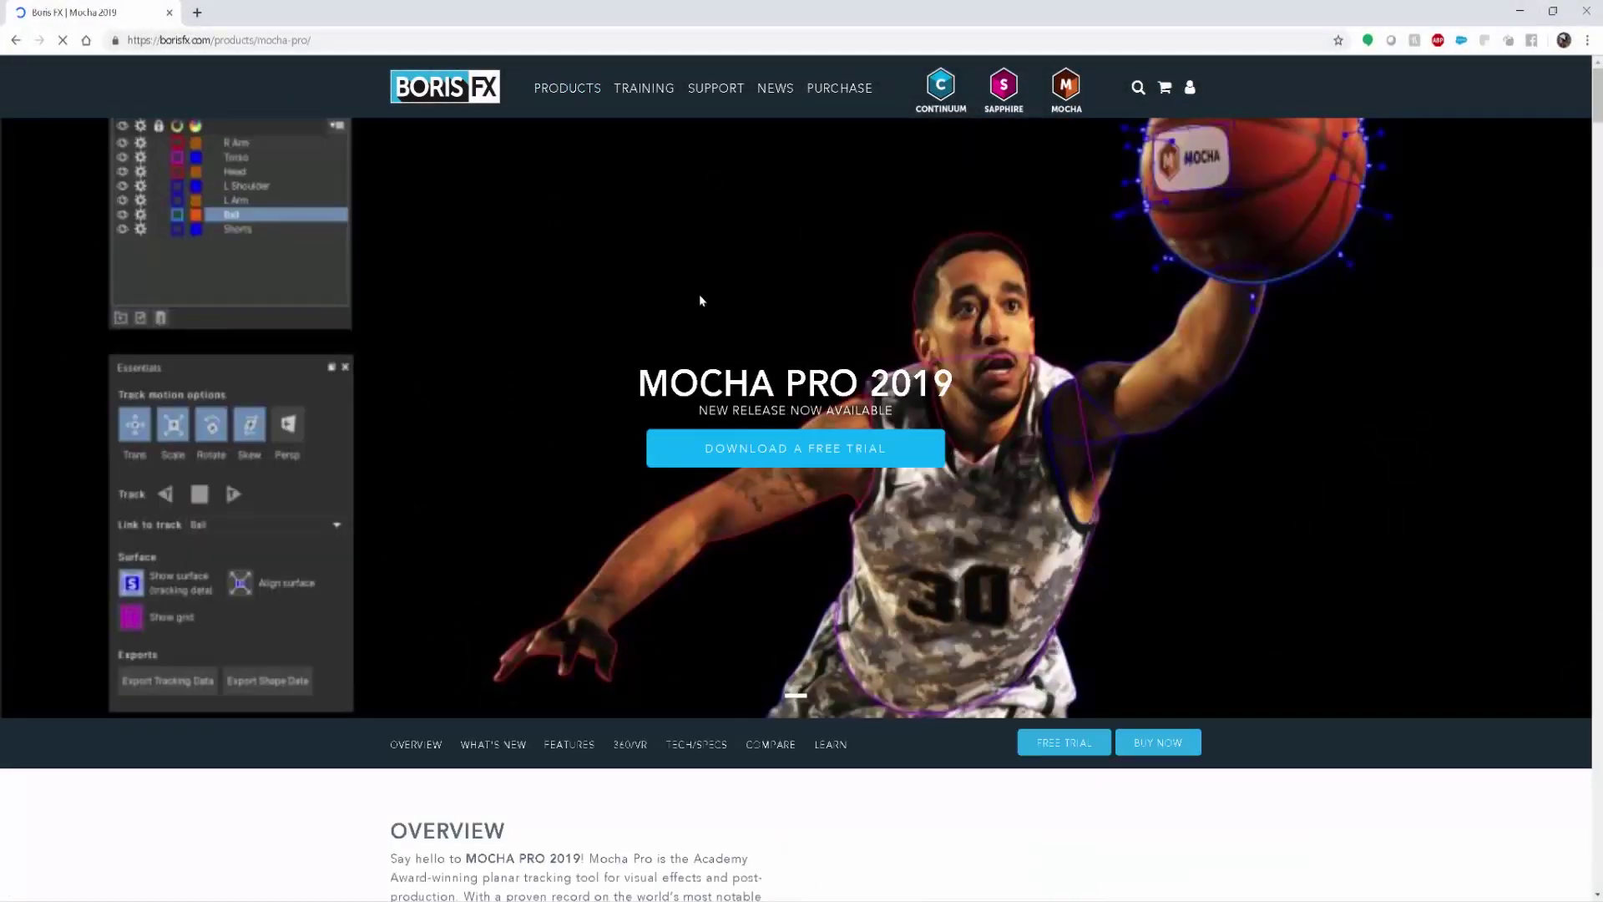
Scroll through the Mocha Pro features down to the Tech/Specs section.
{"action": "scroll", "coordinate": [515, 756], "scroll_direction": "down", "scroll_amount": 4}
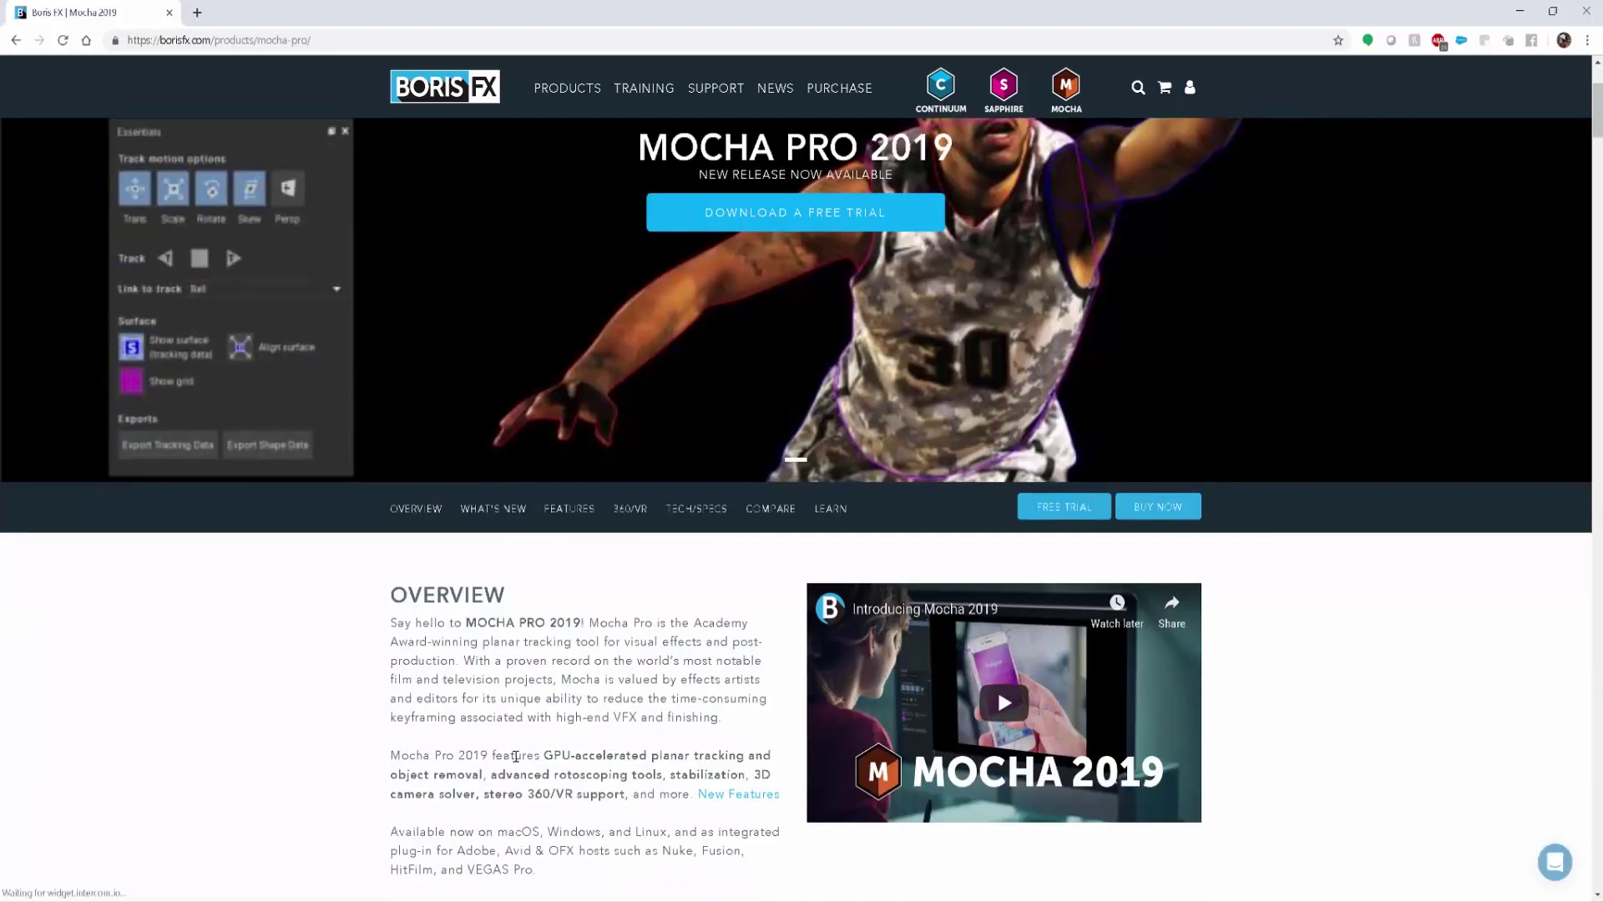
{"action": "scroll", "coordinate": [515, 755], "scroll_direction": "down", "scroll_amount": 2}
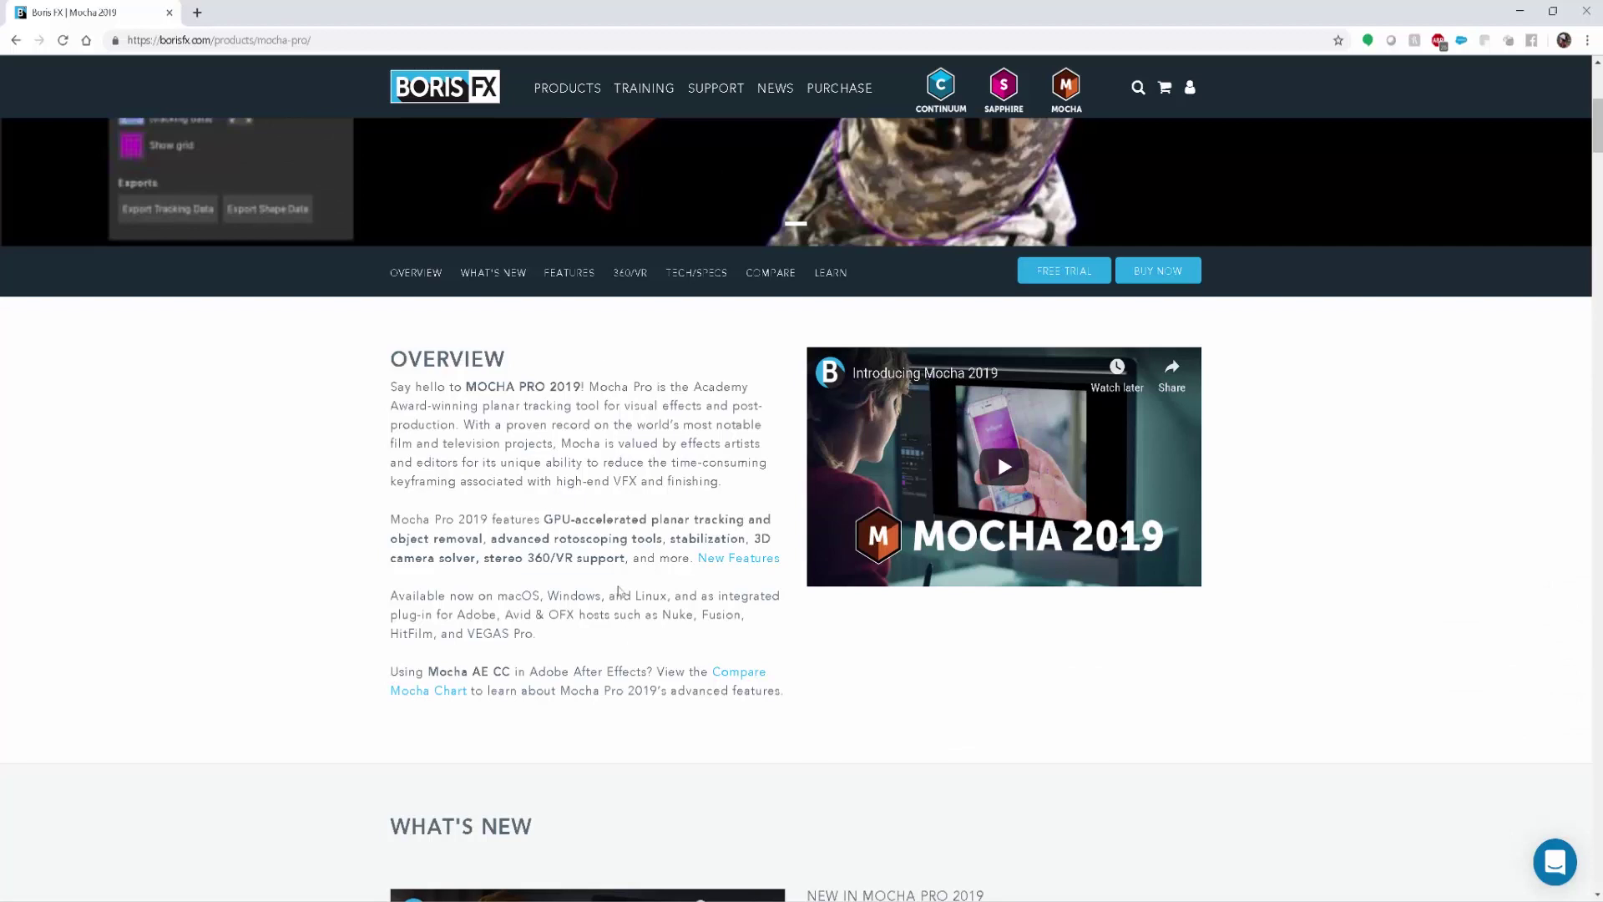
{"action": "scroll", "coordinate": [590, 493], "scroll_direction": "down", "scroll_amount": 15}
{"action": "scroll", "coordinate": [559, 561], "scroll_direction": "down", "scroll_amount": 18}
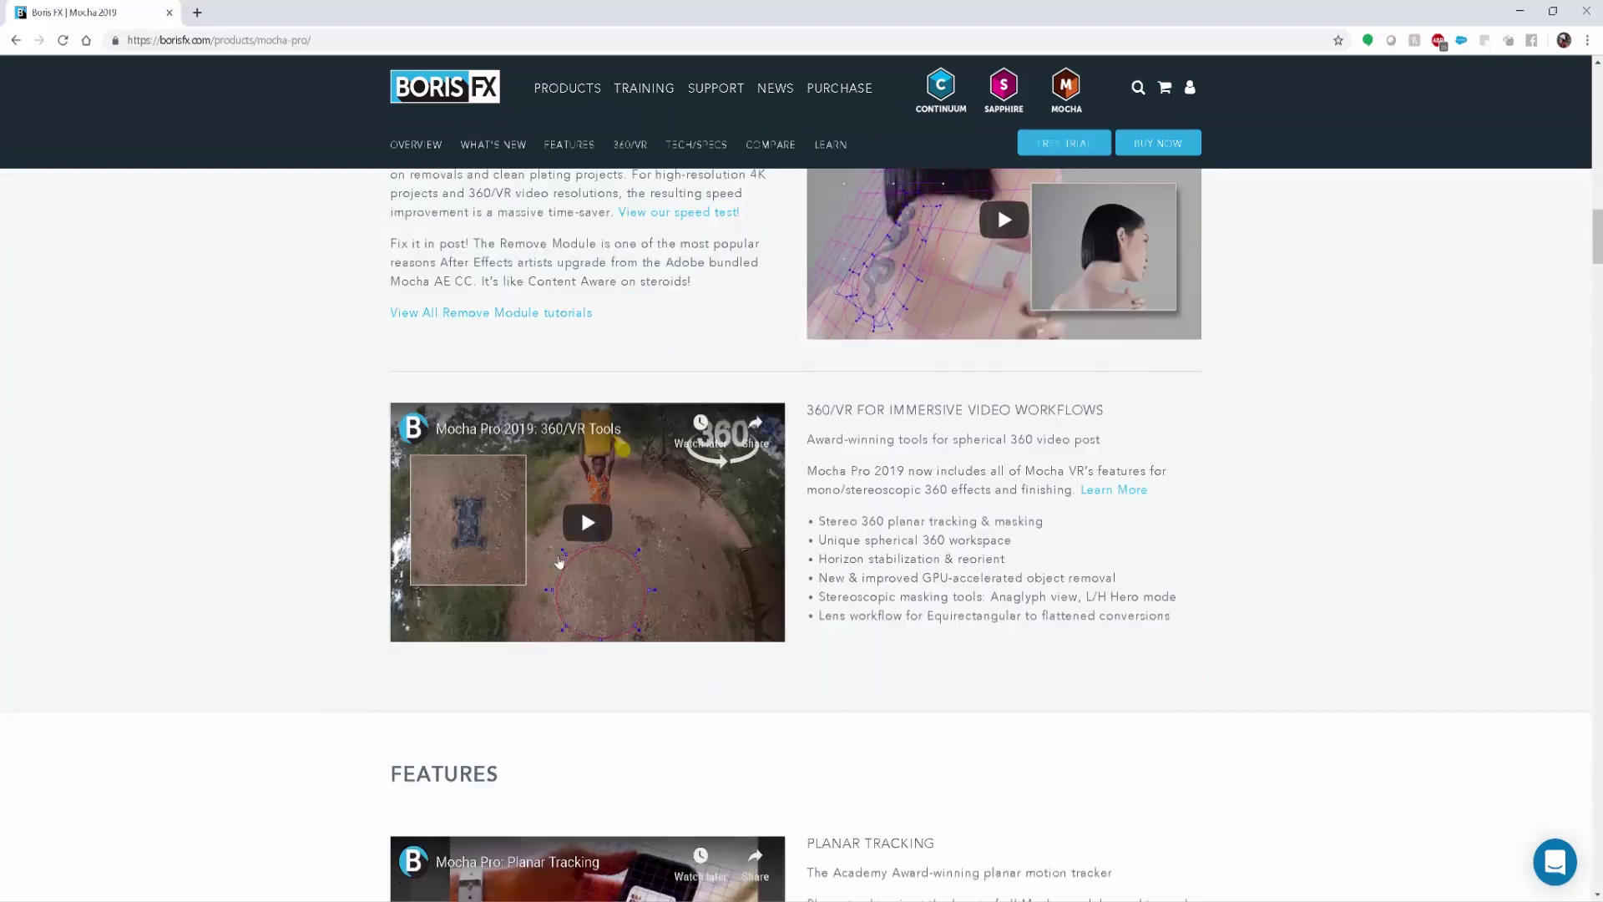
{"action": "scroll", "coordinate": [559, 561], "scroll_direction": "down", "scroll_amount": 20}
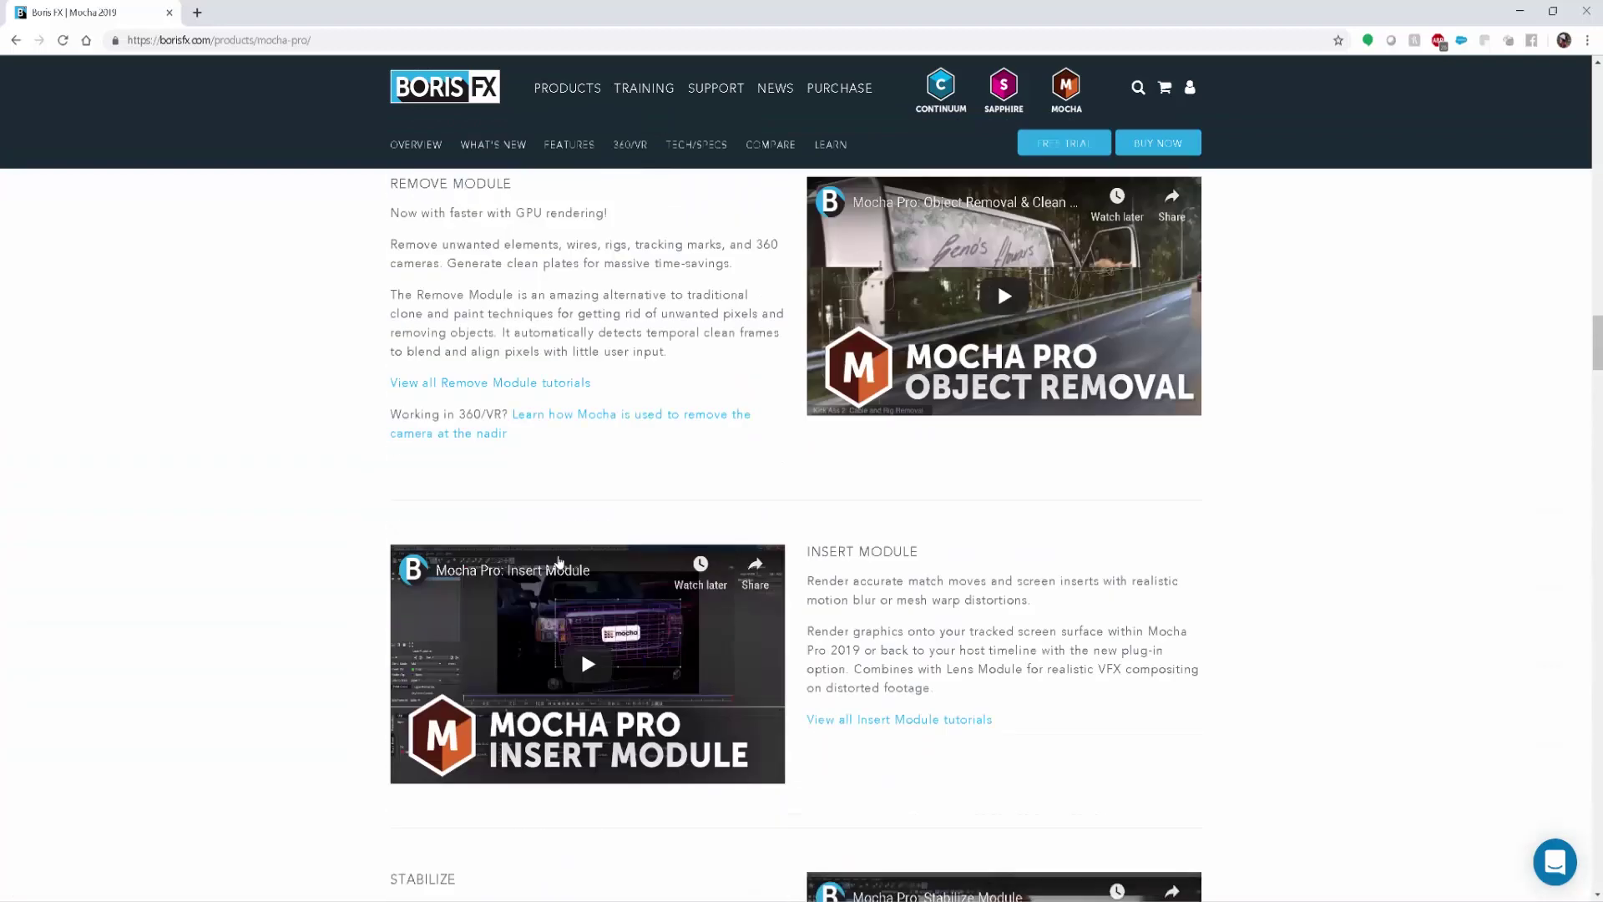
{"action": "scroll", "coordinate": [558, 561], "scroll_direction": "down", "scroll_amount": 20}
{"action": "scroll", "coordinate": [559, 562], "scroll_direction": "down", "scroll_amount": 20}
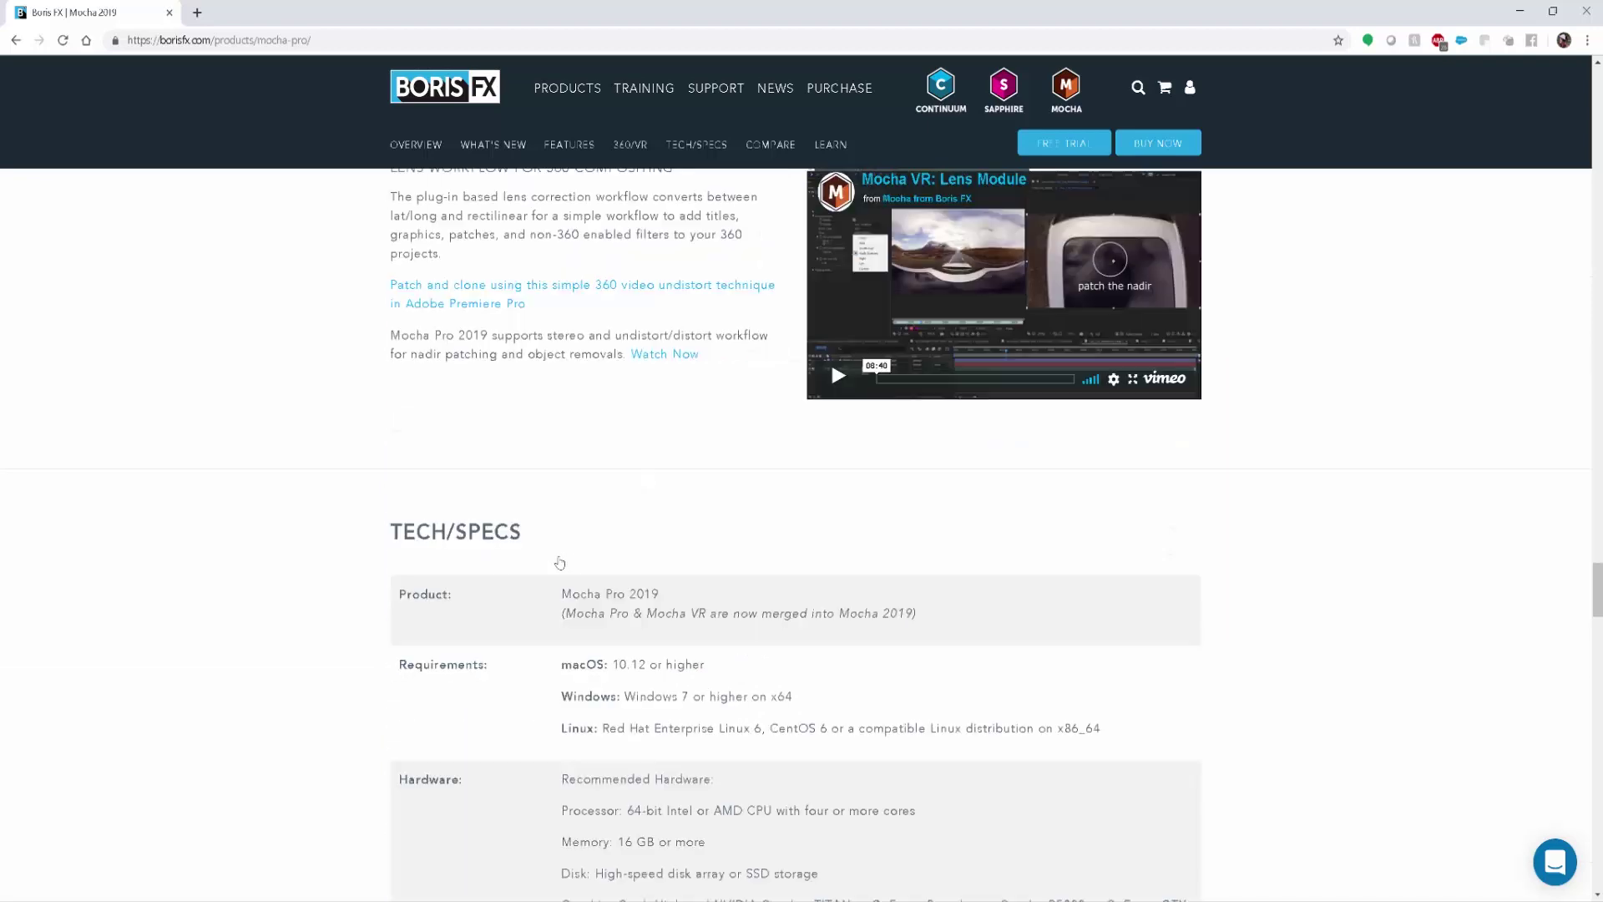